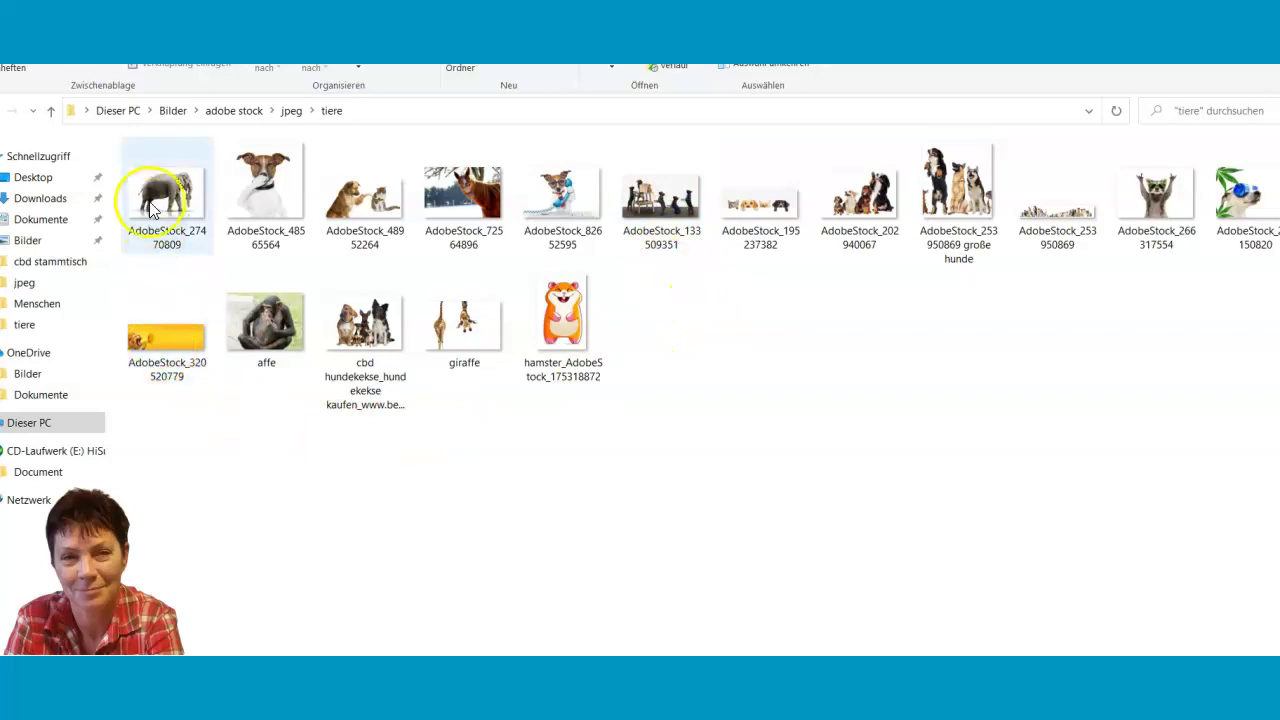
Step: Examine the file type, dimensions and file size of the animal images in the tiere folder
mouse_move(162, 184)
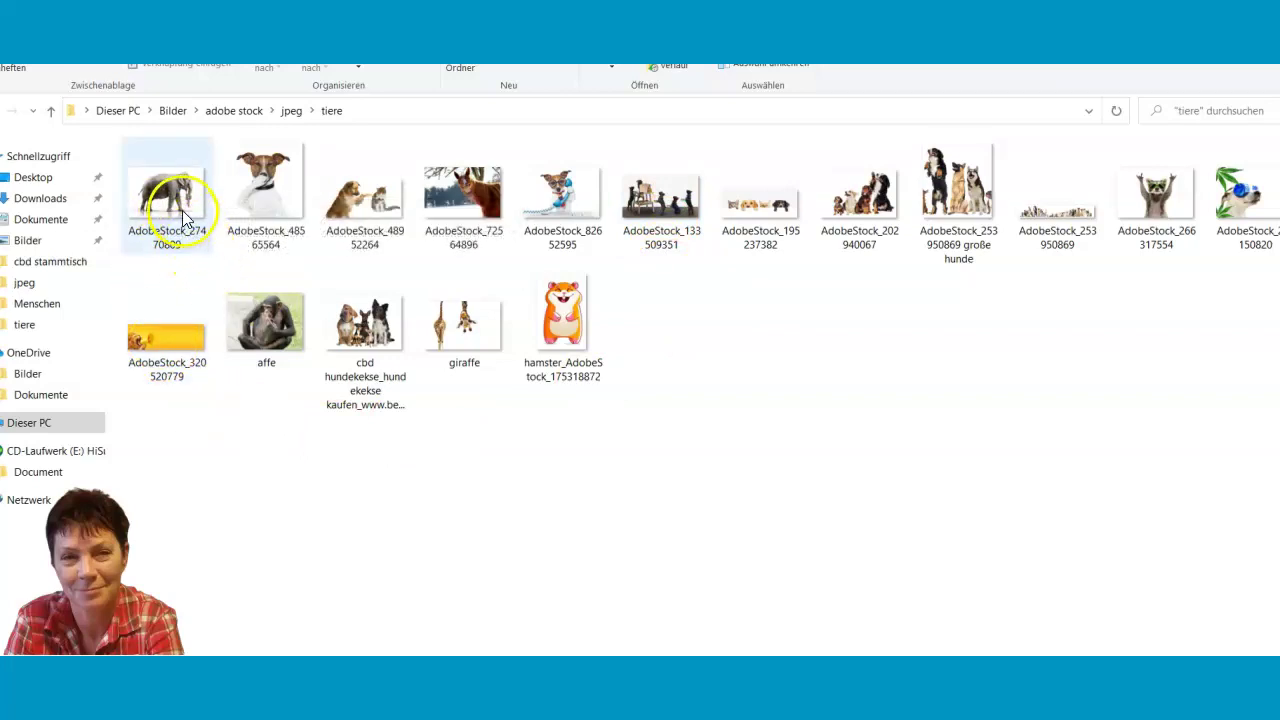
mouse_move(265, 190)
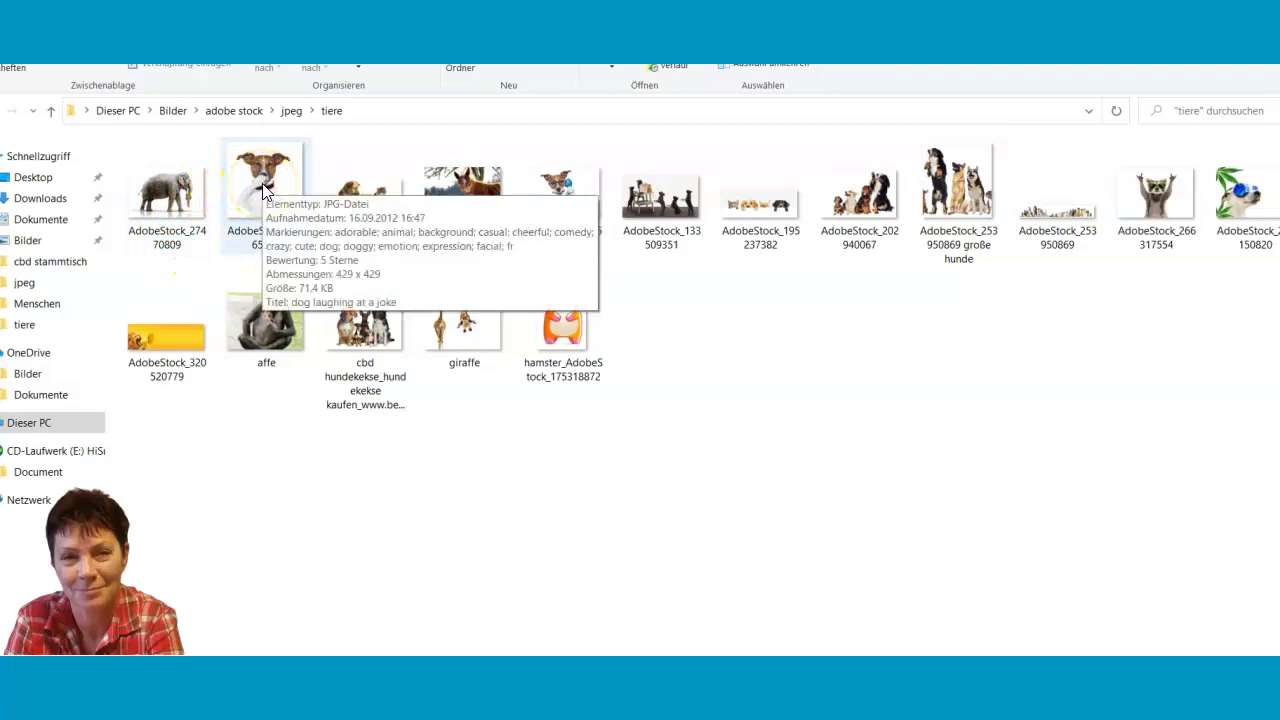
left_click(358, 194)
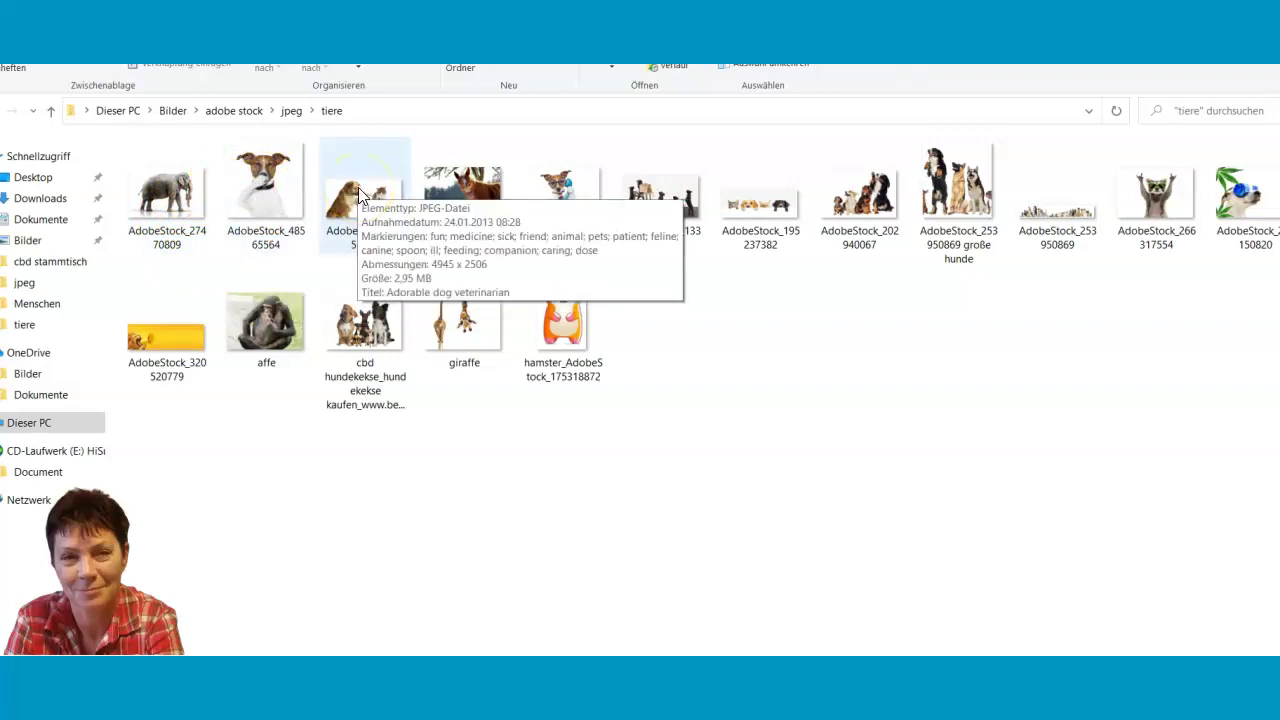
left_click(444, 188)
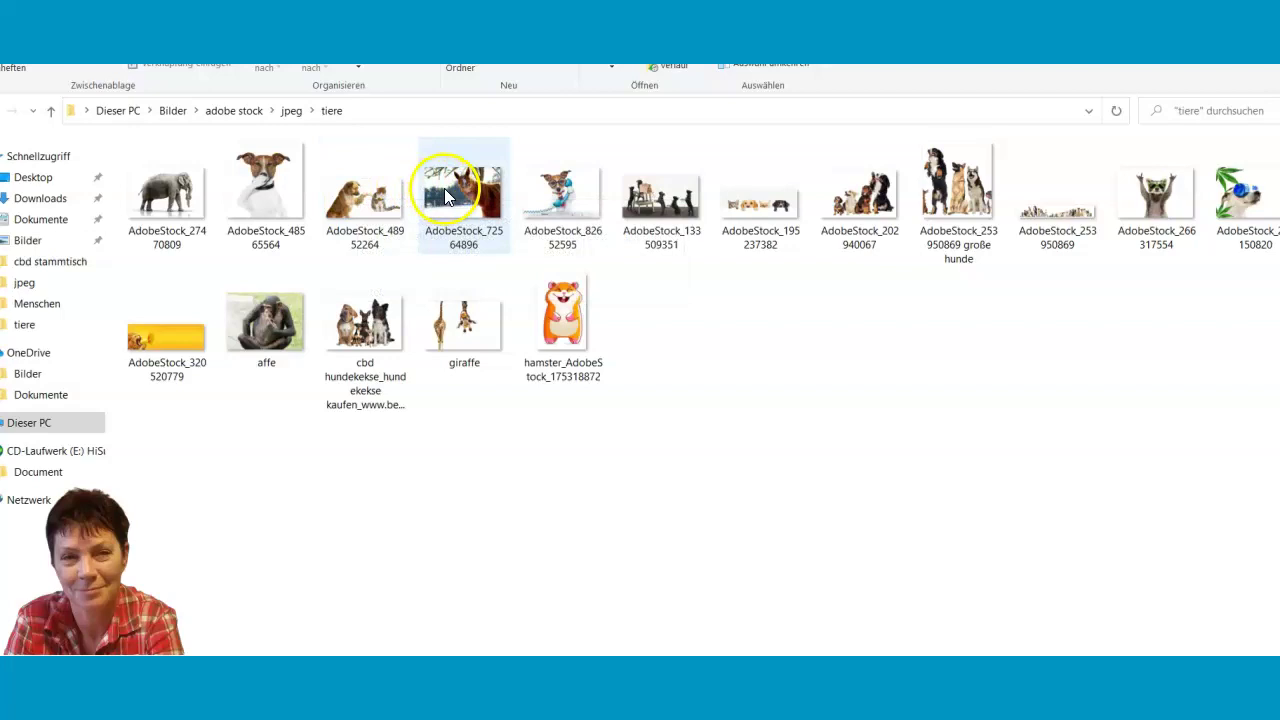
left_click(693, 199)
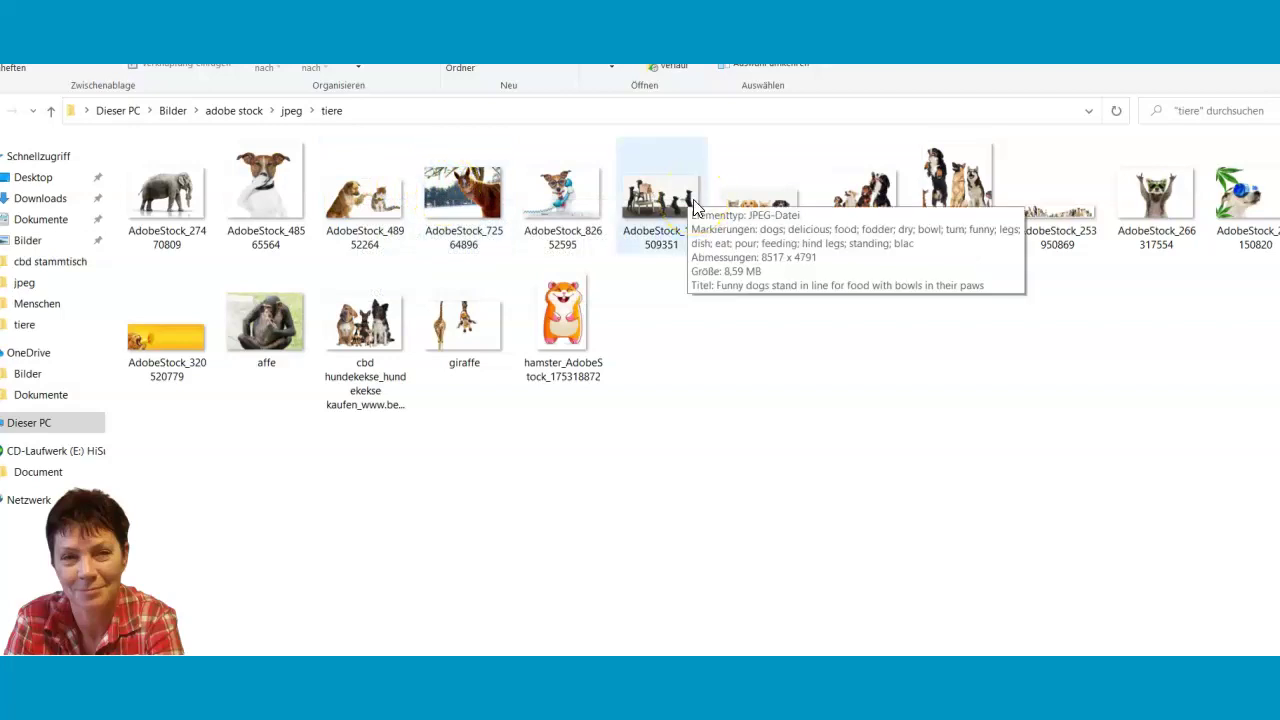
left_click(744, 203)
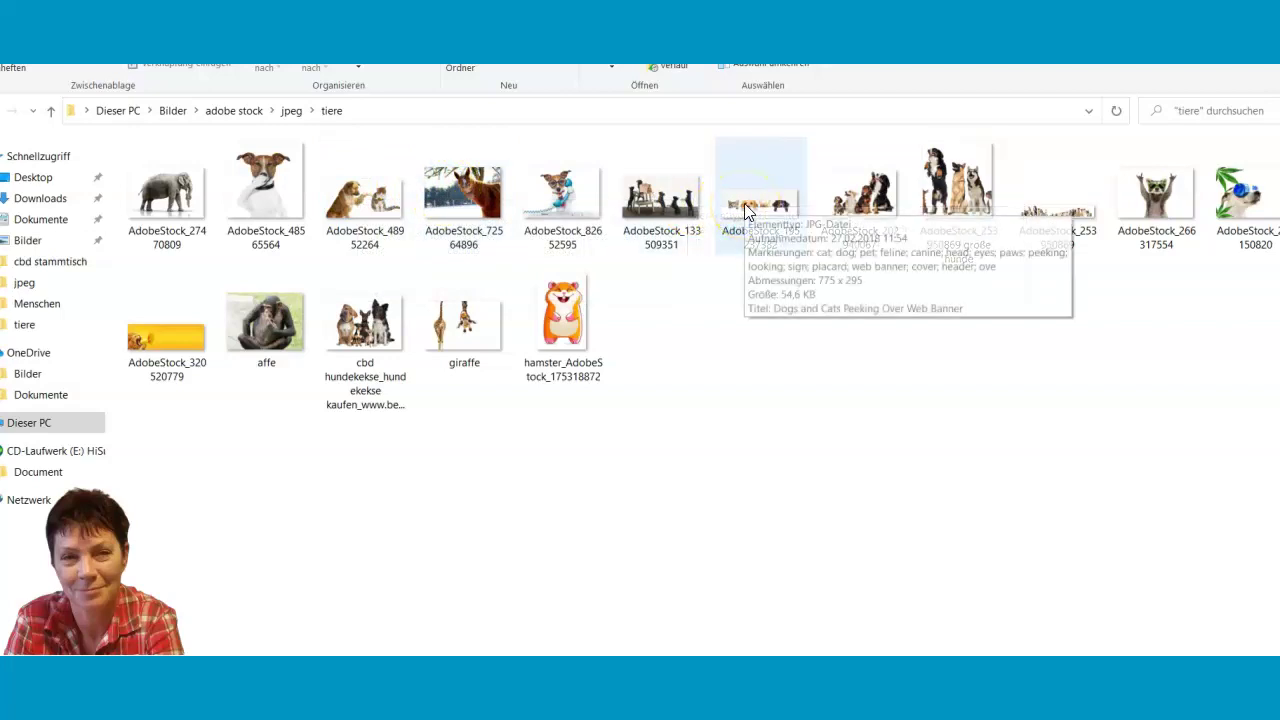
left_click(875, 205)
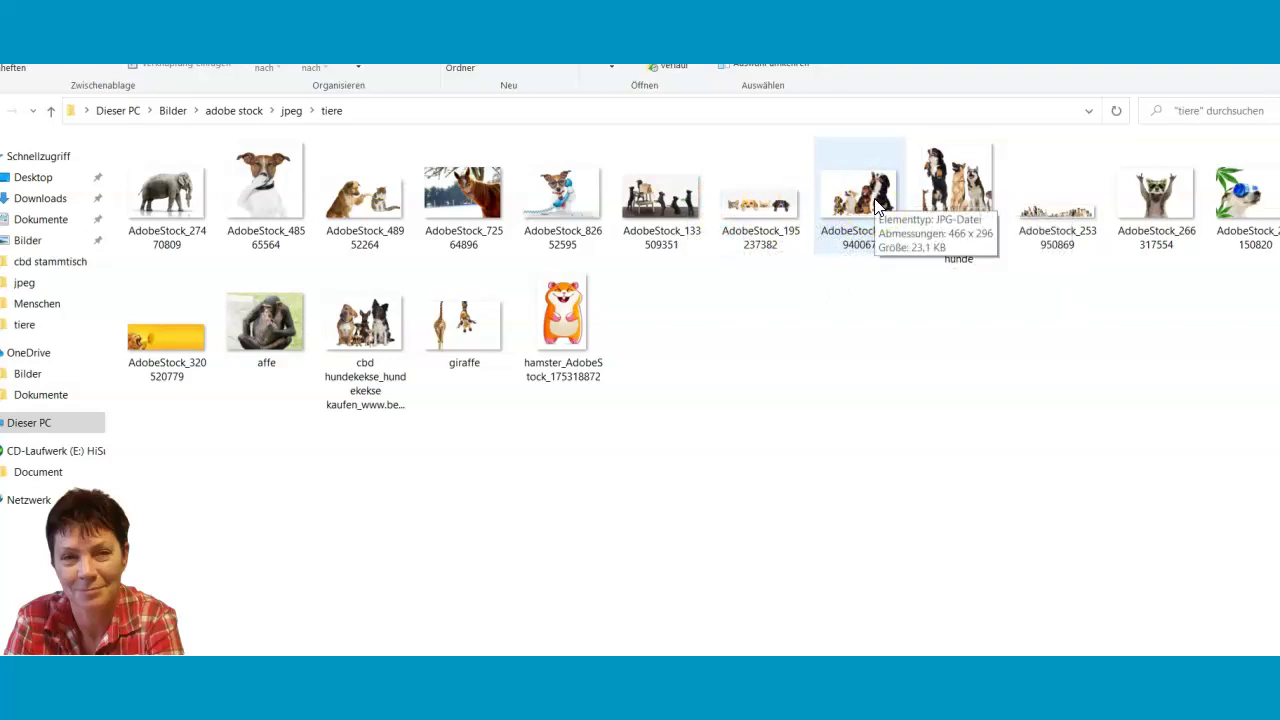
left_click(1238, 218)
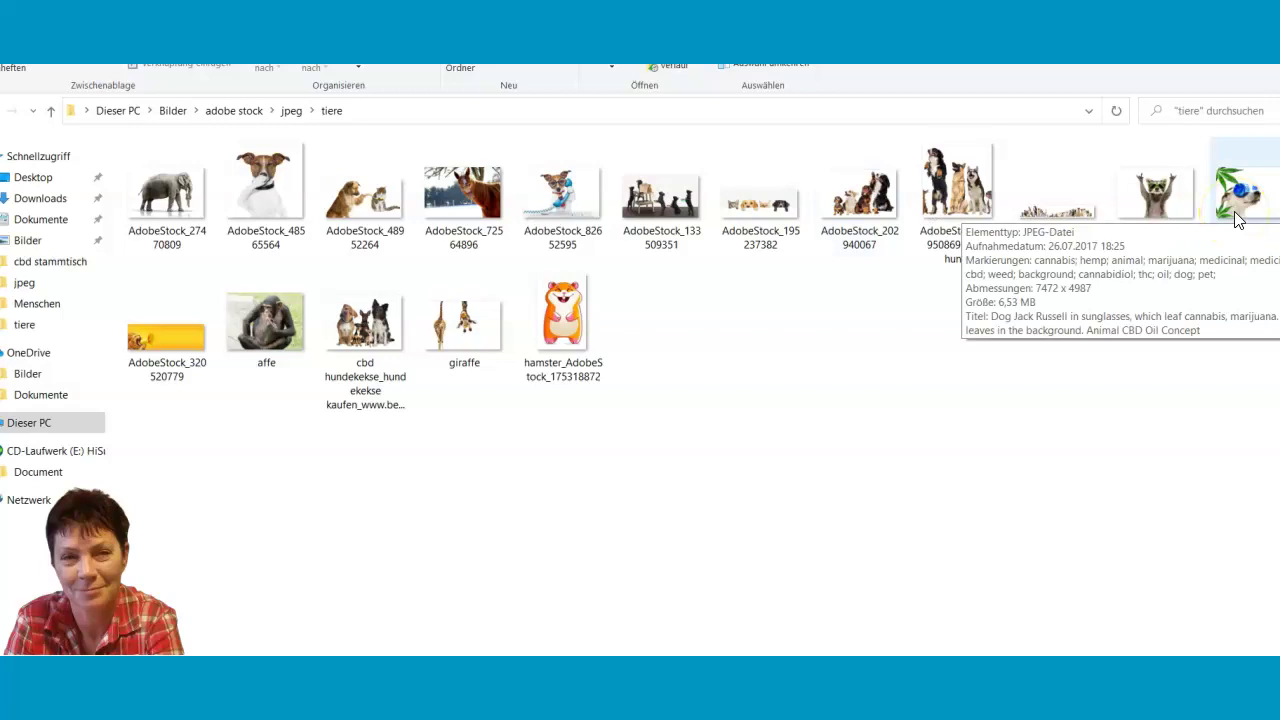
left_click(900, 335)
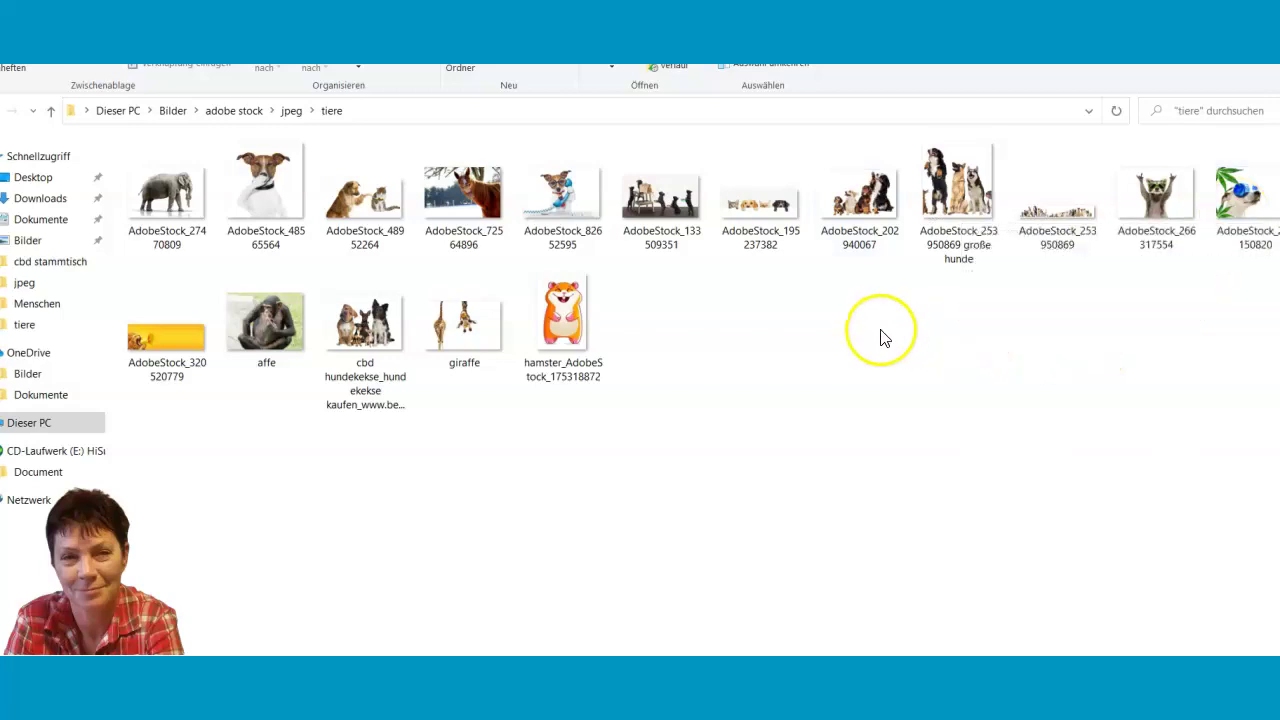
Step: Open the elephant image AdobeStock_27470809 in Paint and resize it to 588 pixels wide, keeping the aspect ratio
right_click(168, 204)
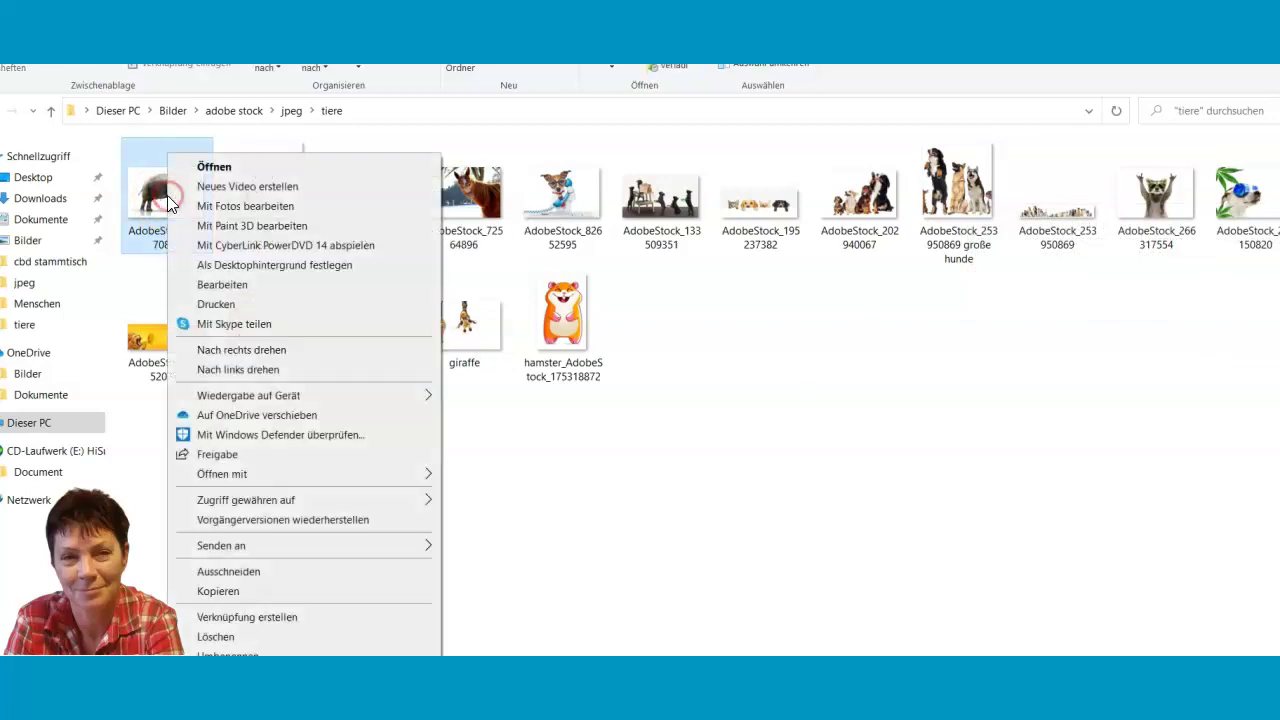
left_click(222, 284)
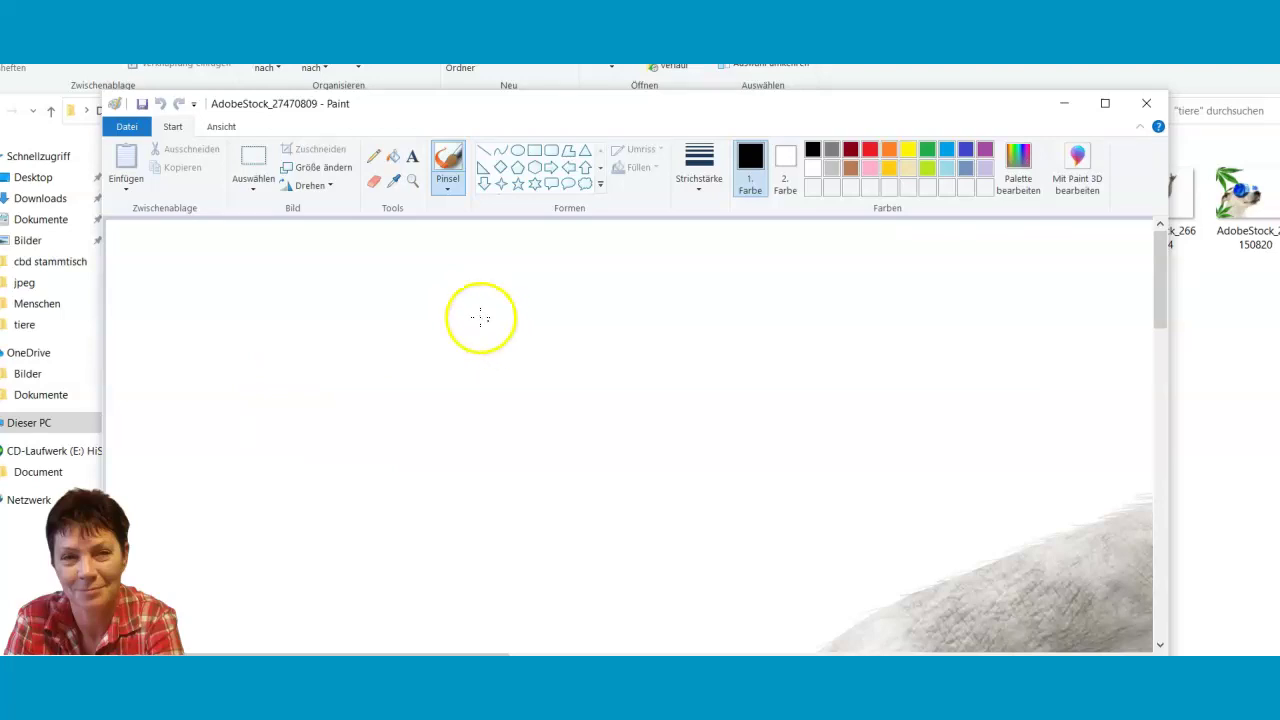
left_click(320, 176)
left_click(279, 241)
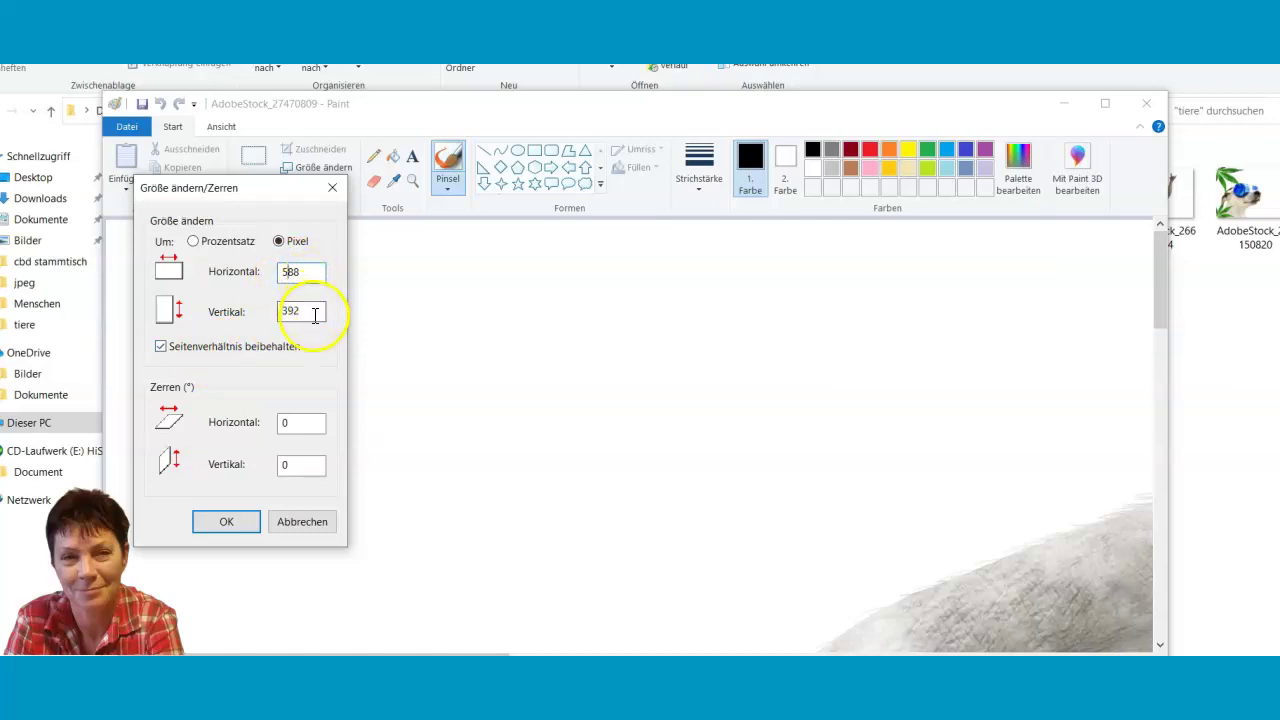
left_click(220, 522)
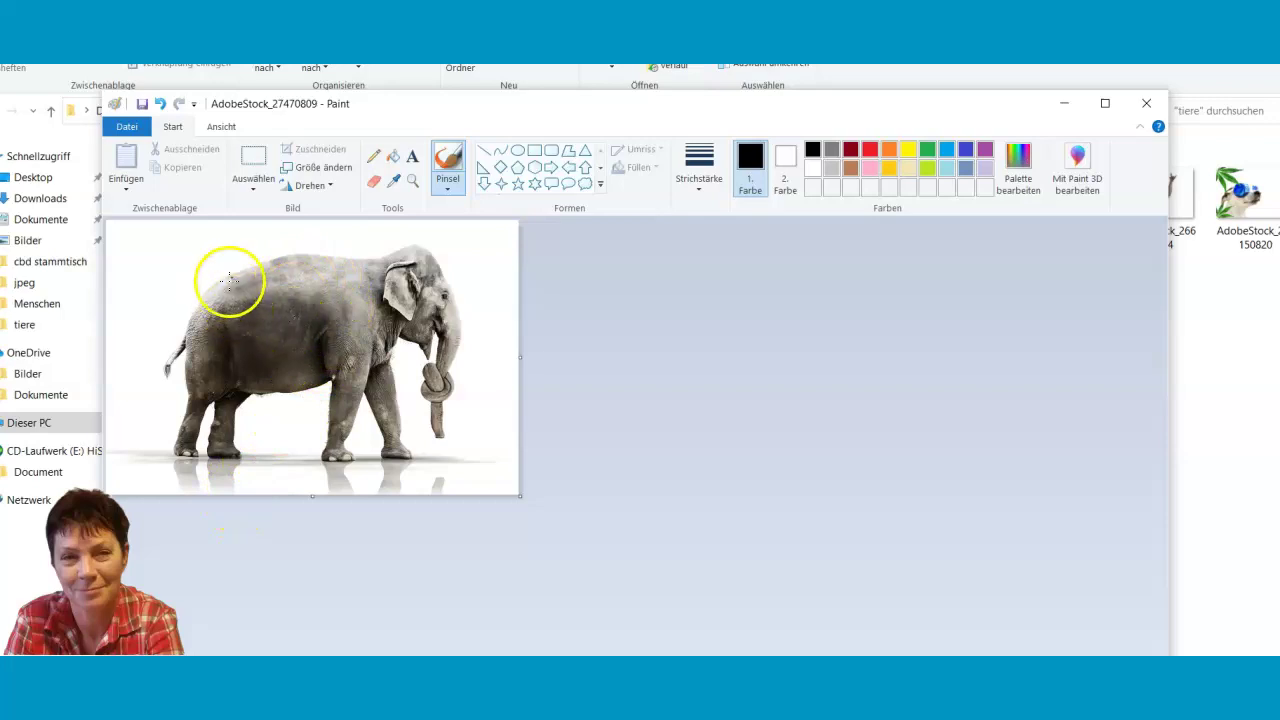
Step: Save the resized elephant image as a JPEG copy in the tiere folder and close Paint
left_click(127, 128)
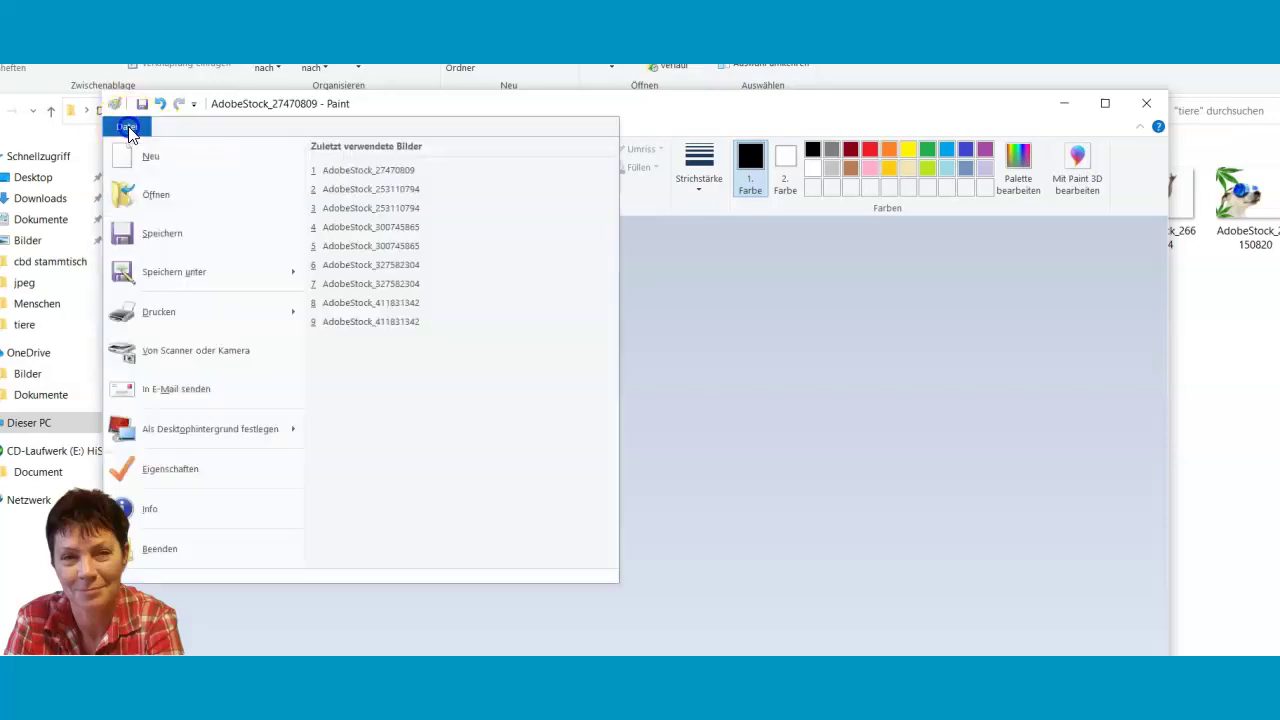
mouse_move(135, 274)
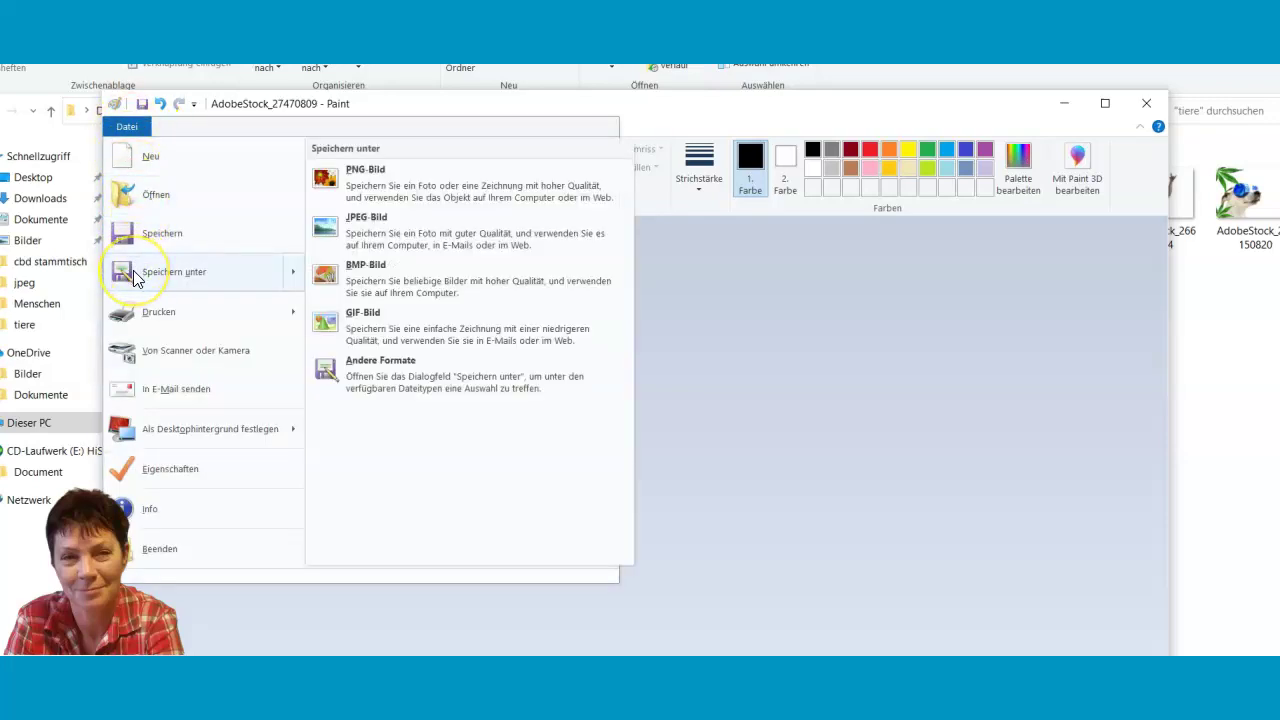
left_click(368, 237)
left_click(882, 548)
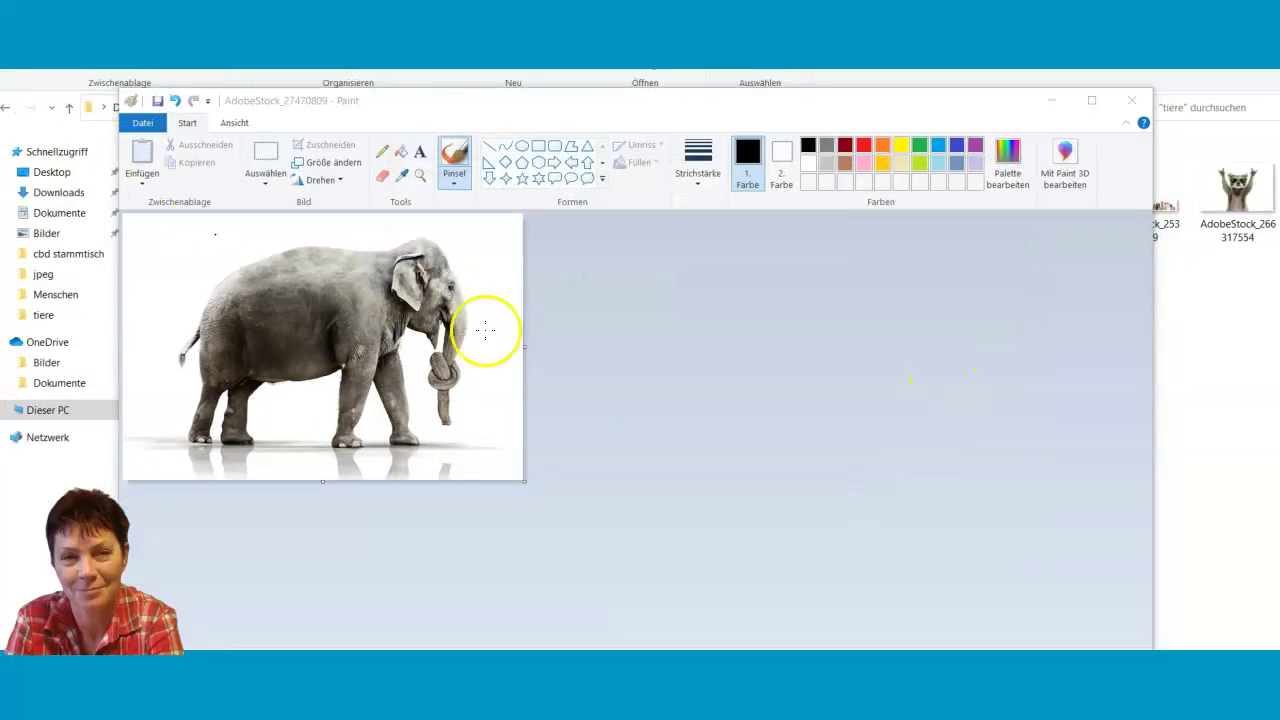
left_click(1133, 103)
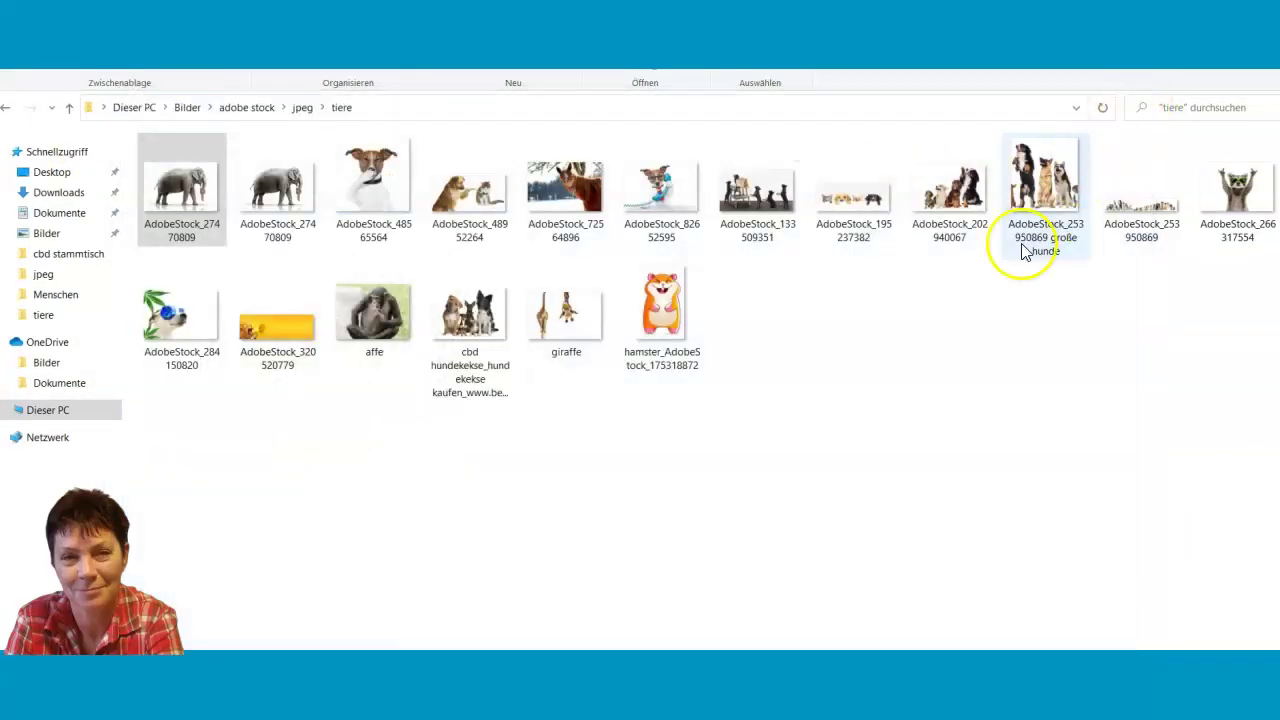
Step: Check the file type and file size in the properties of the first elephant file
left_click(202, 192)
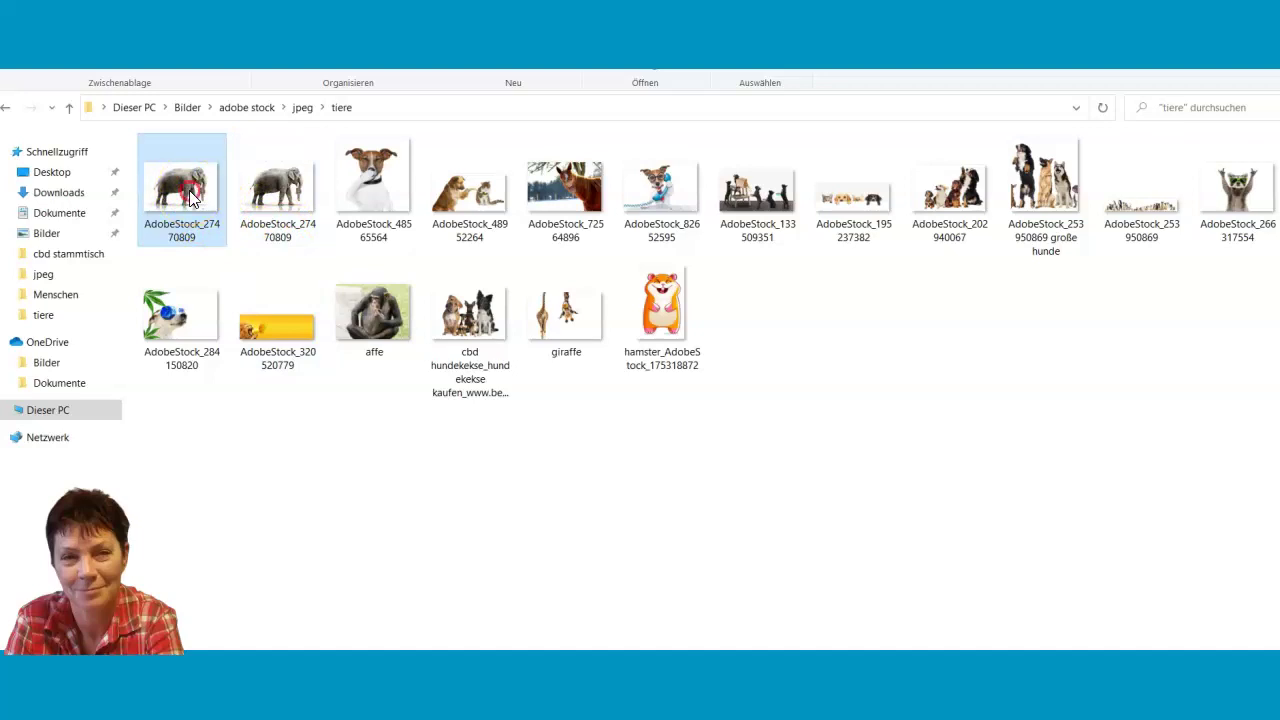
right_click(191, 195)
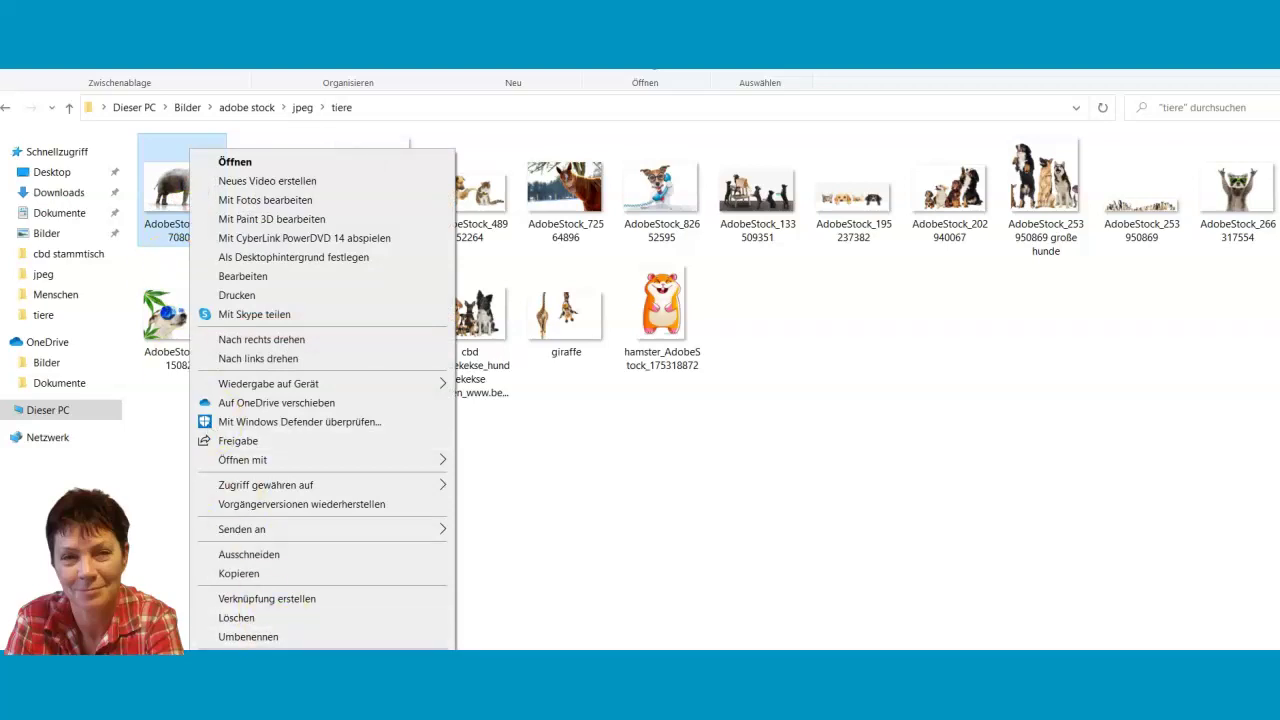
left_click(250, 661)
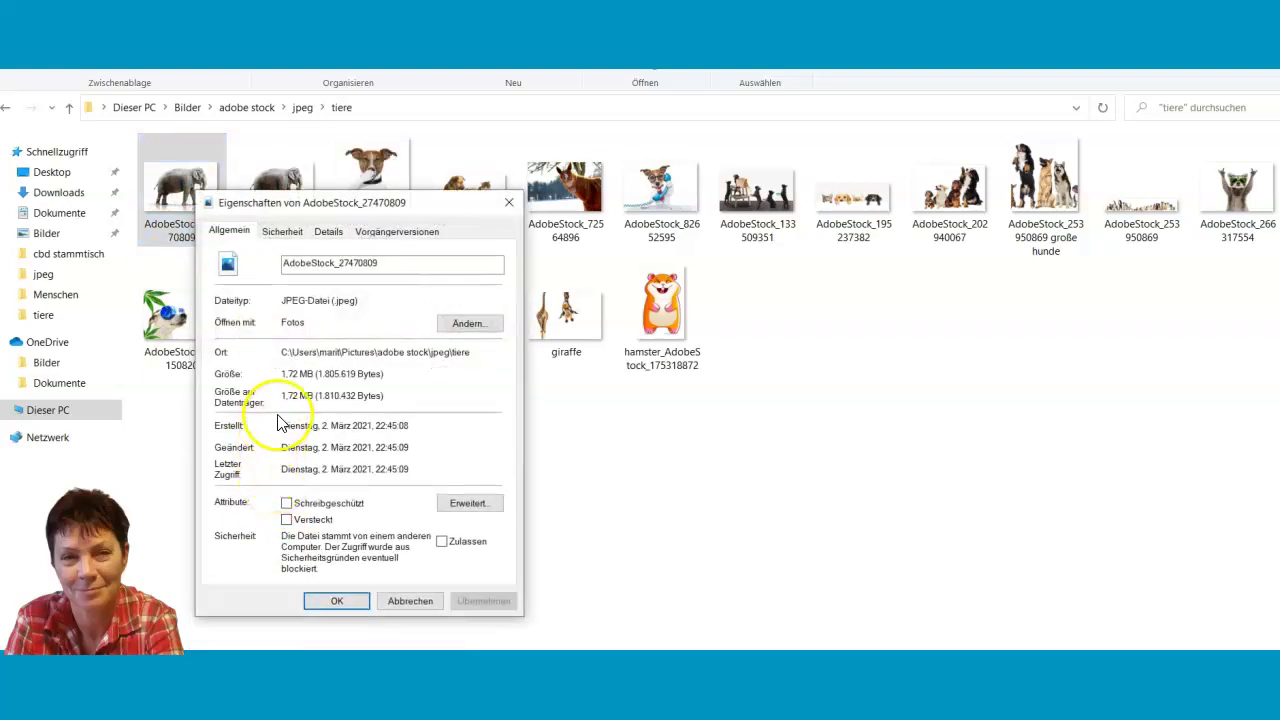
left_click(336, 601)
Step: Delete the original full-size elephant image, the first of the two AdobeStock_27470809 files
left_click(176, 181)
right_click(176, 179)
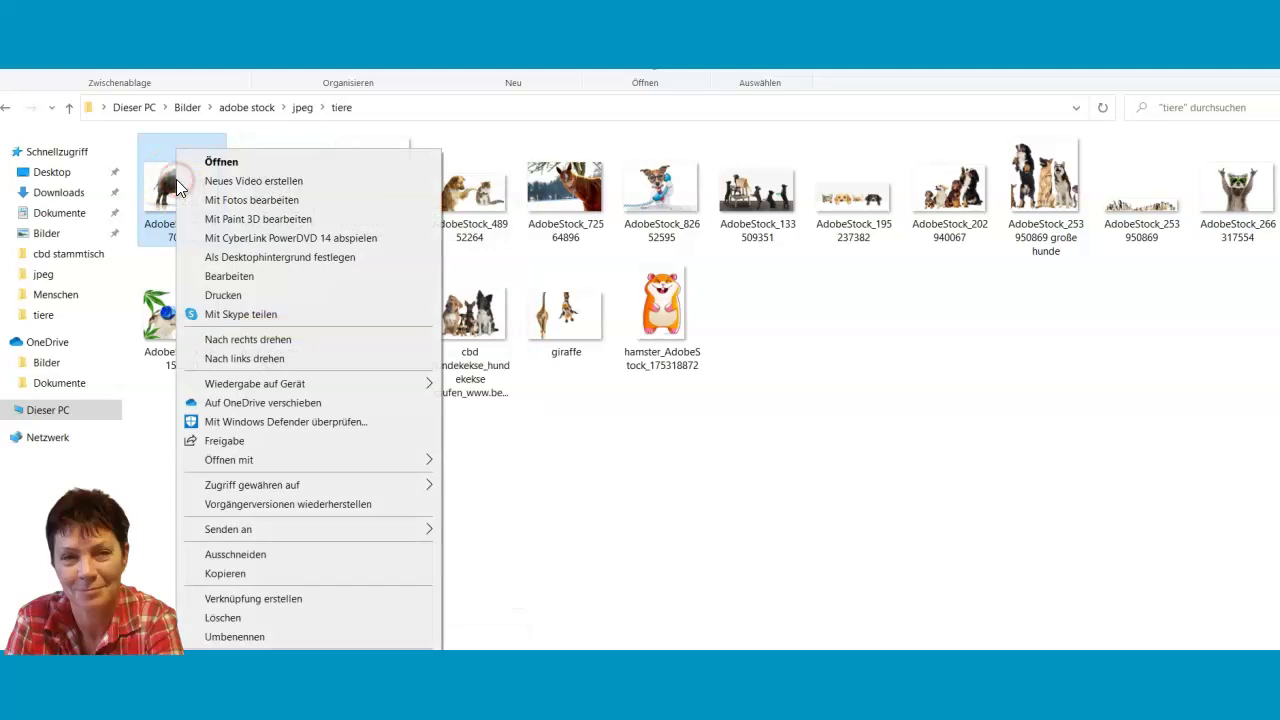
left_click(222, 618)
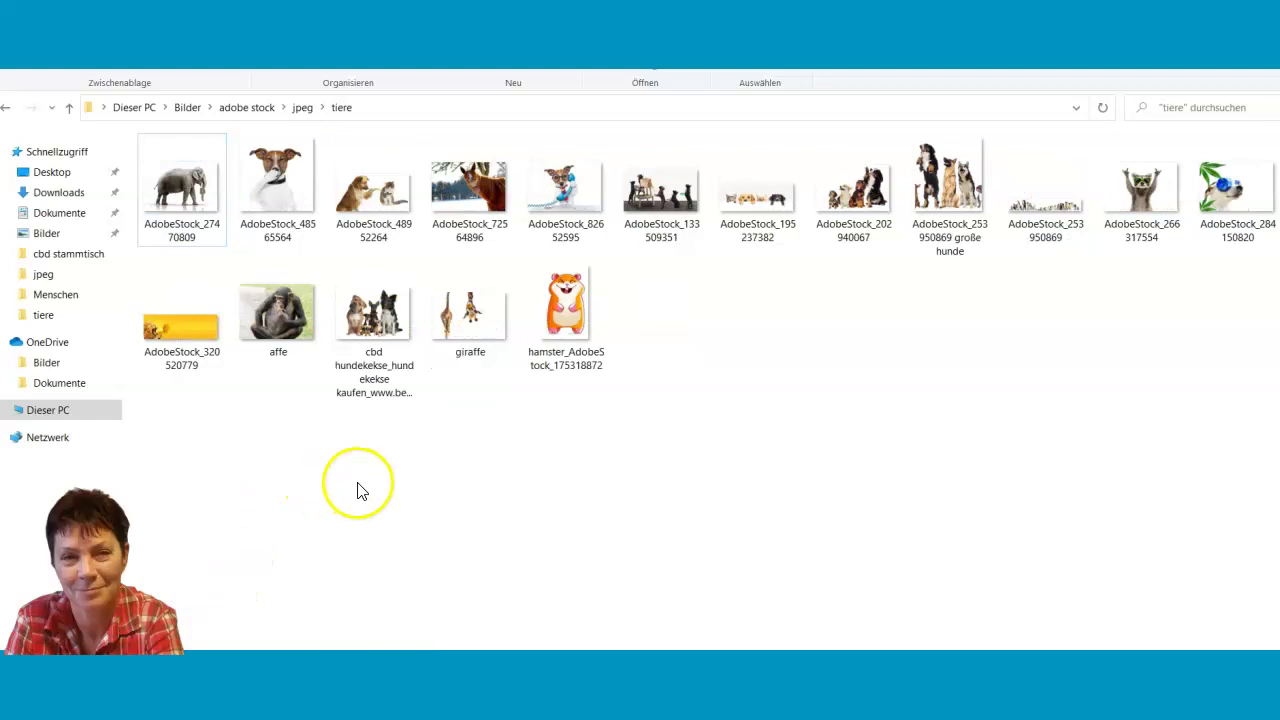
Step: Open the dog and cat image AdobeStock_48952264 in Paint and resize it to 445 pixels wide, keeping the aspect ratio
mouse_move(476, 193)
mouse_move(385, 193)
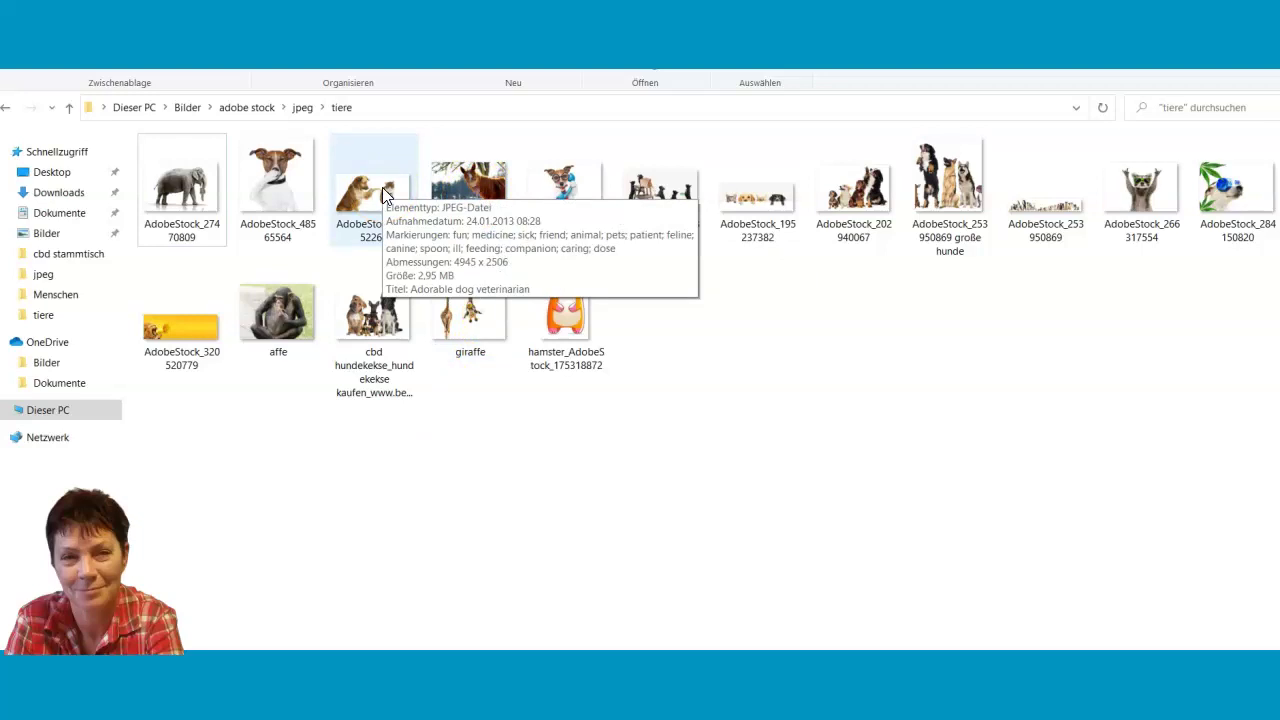
left_click(382, 187)
right_click(382, 187)
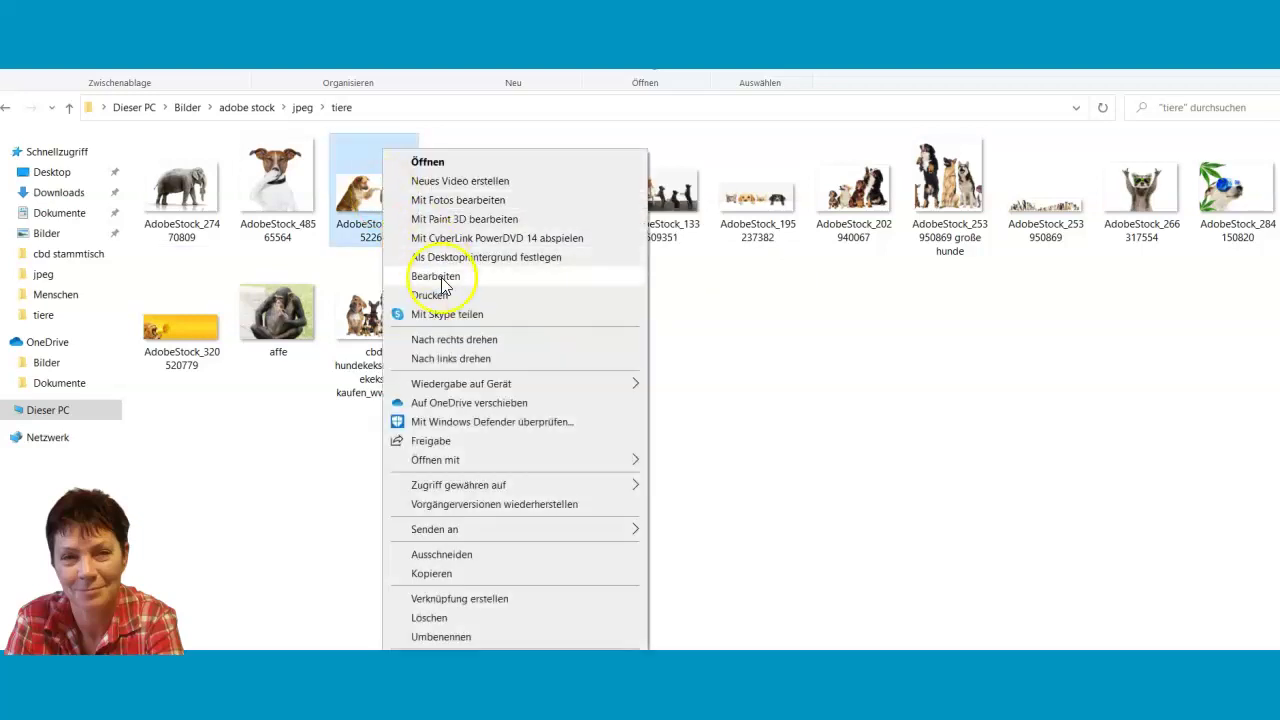
left_click(441, 280)
left_click(346, 166)
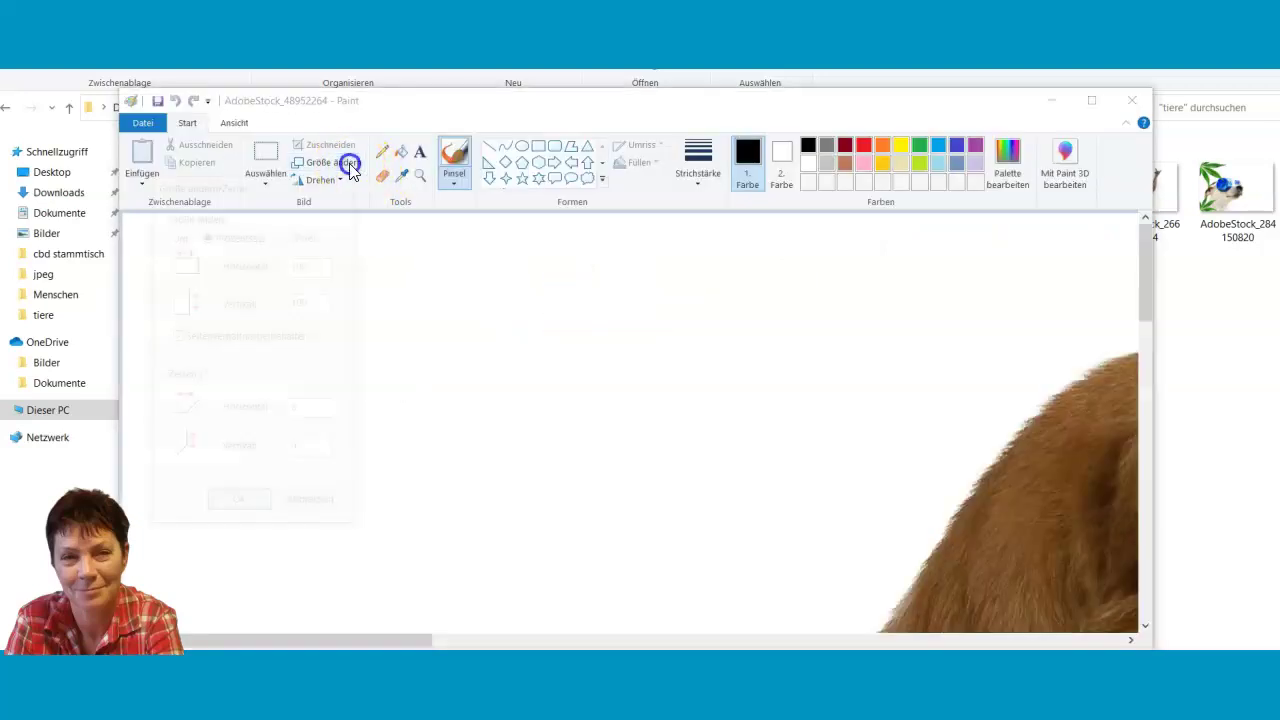
left_click(290, 234)
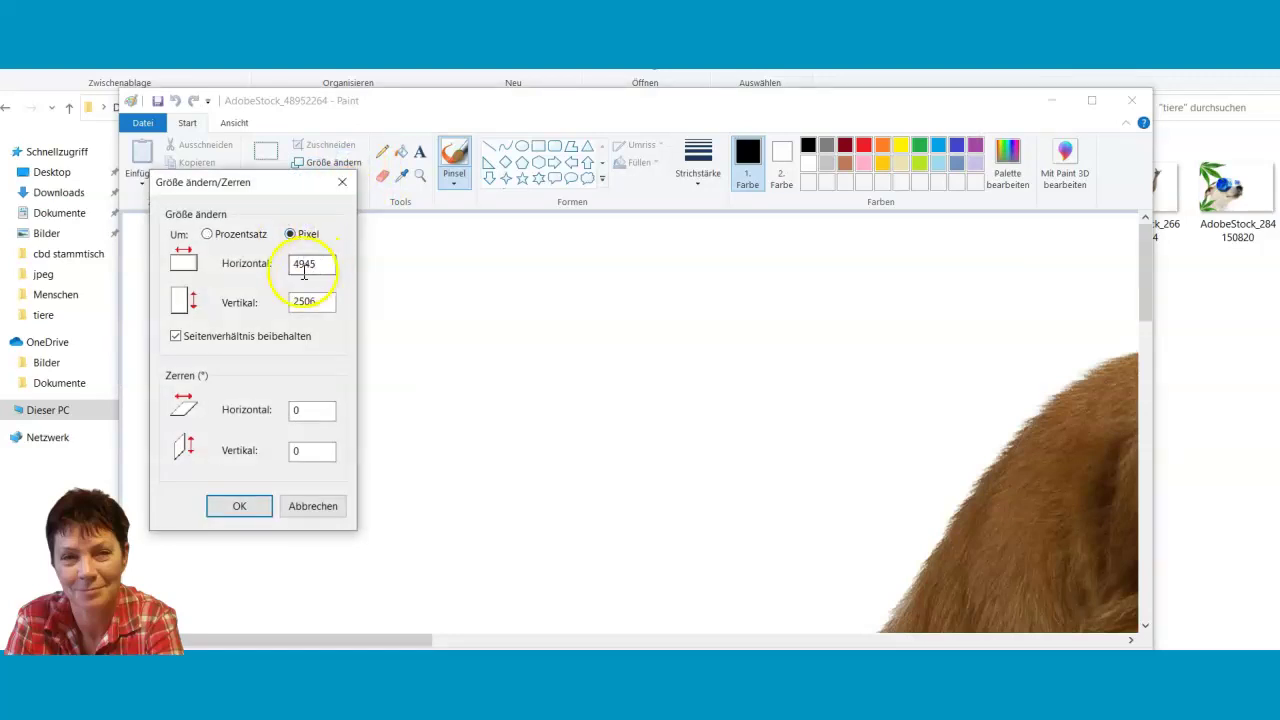
double_click(305, 263)
left_click(330, 282)
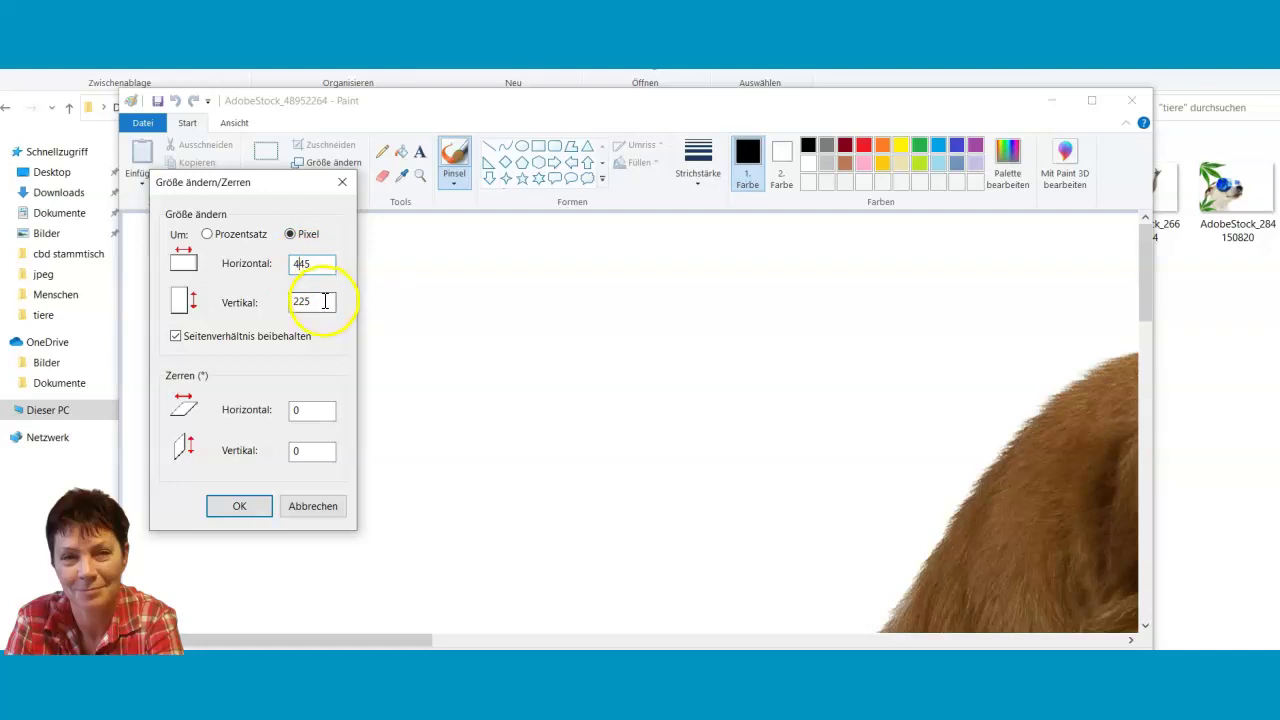
left_click(250, 508)
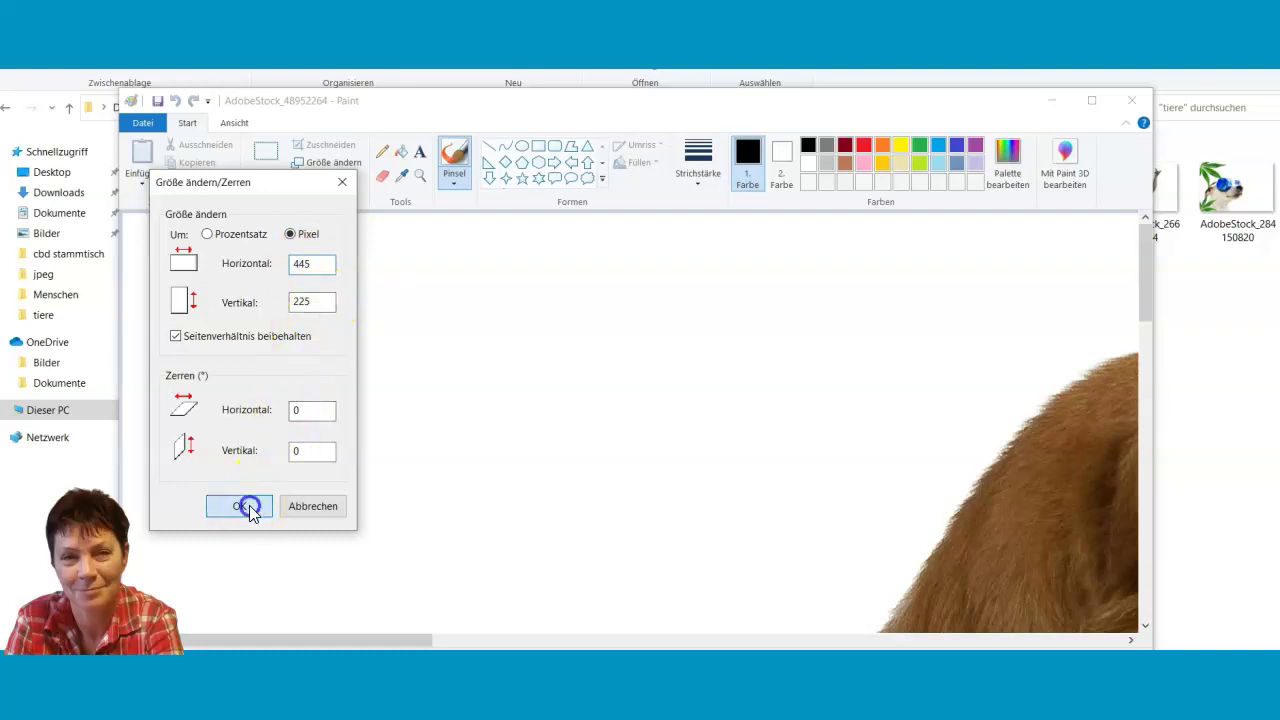
left_click(282, 278)
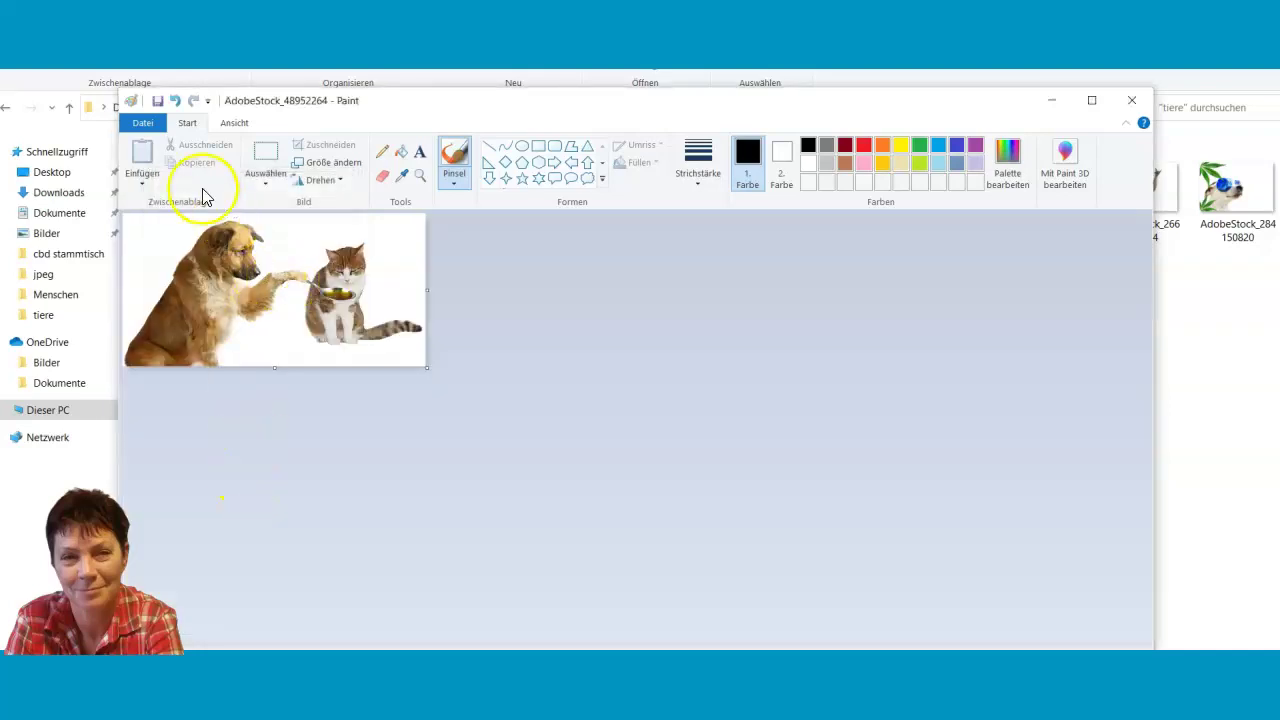
Step: Save the resized dog and cat image as a JPEG copy in the tiere folder and close Paint
left_click(143, 123)
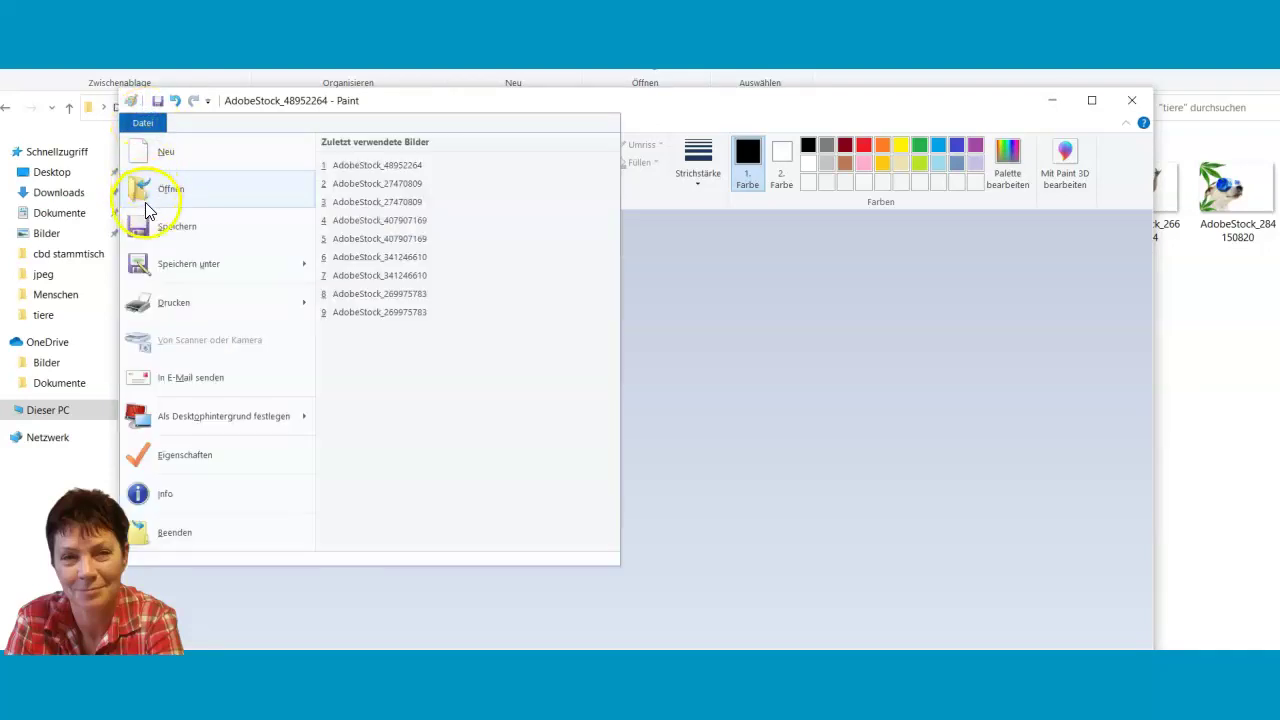
mouse_move(149, 270)
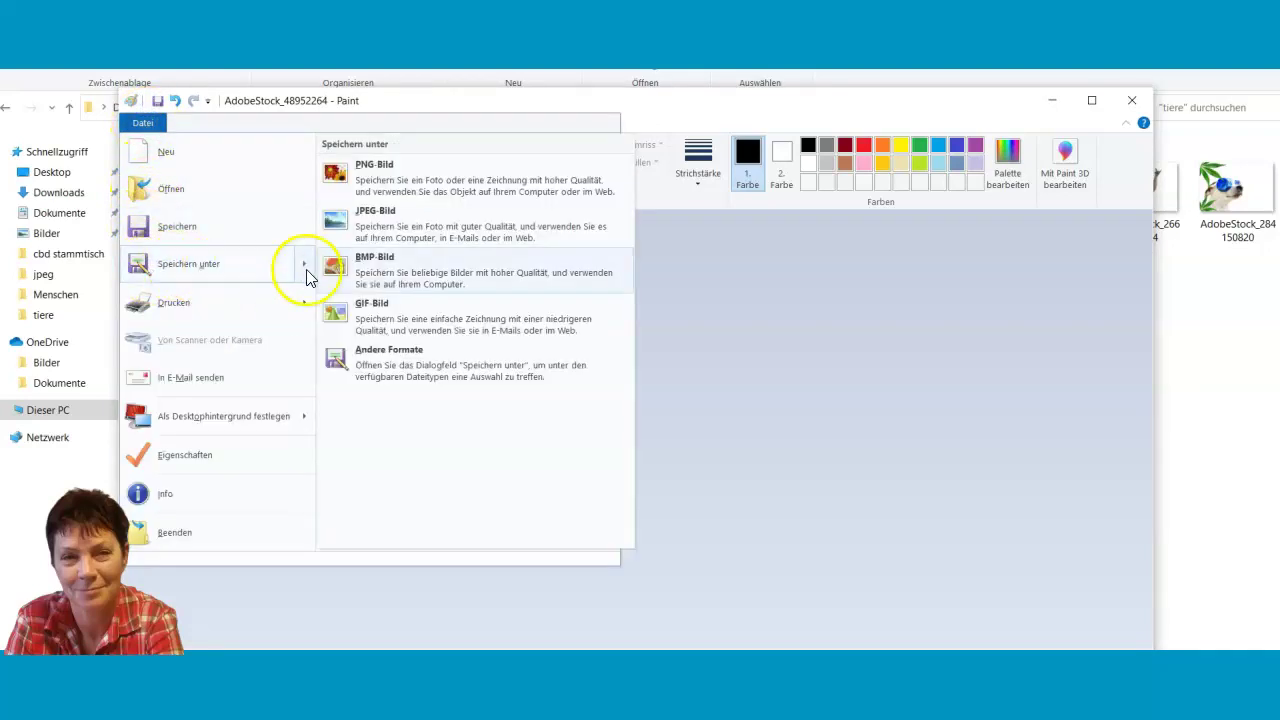
left_click(390, 216)
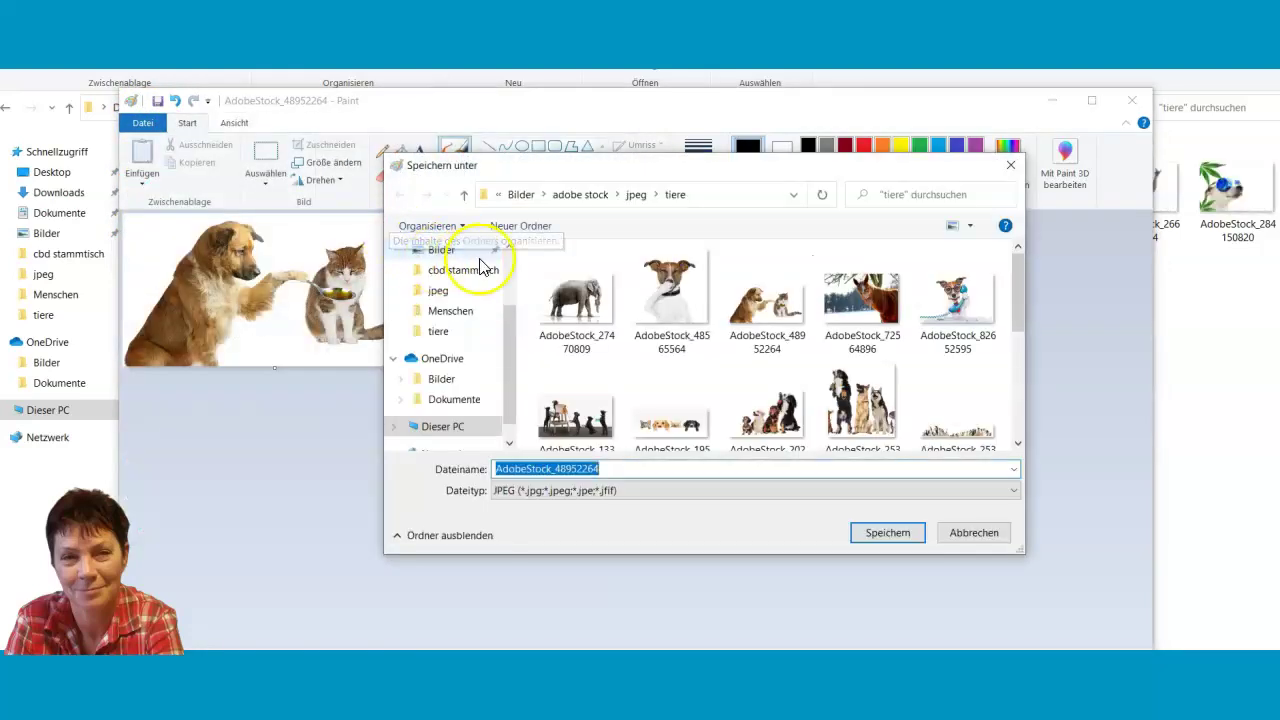
left_click(887, 532)
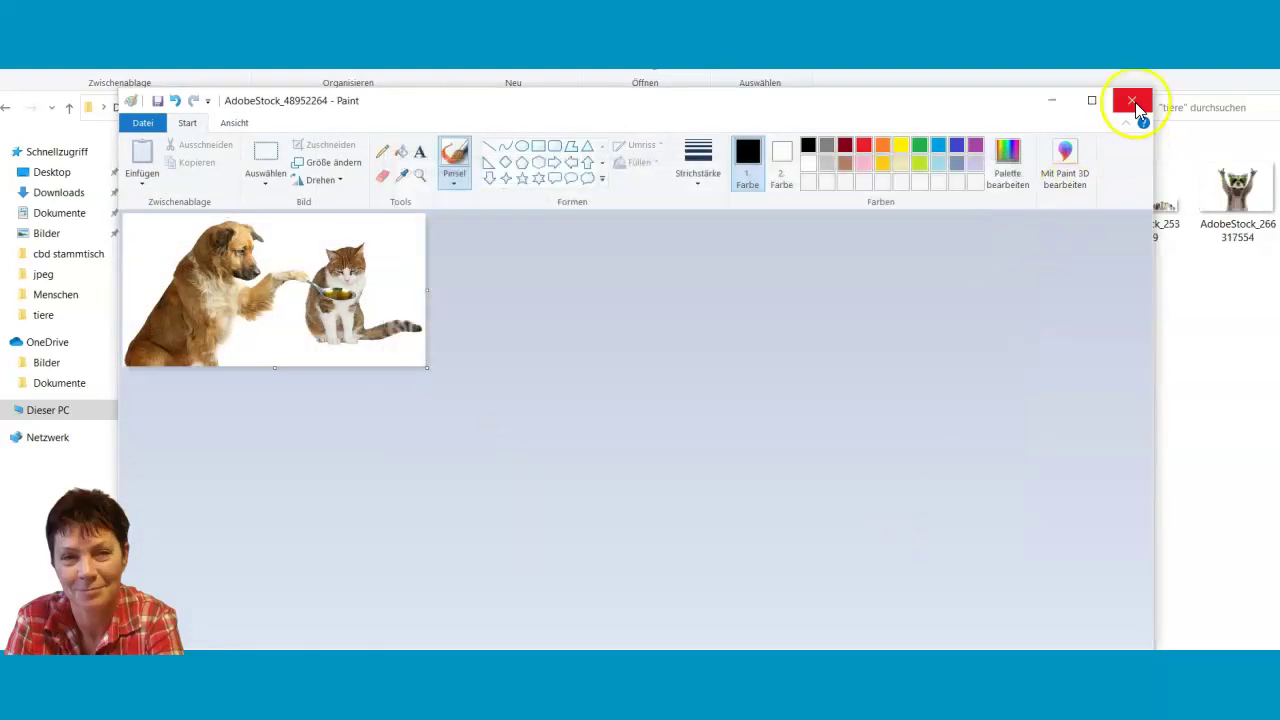
left_click(1132, 102)
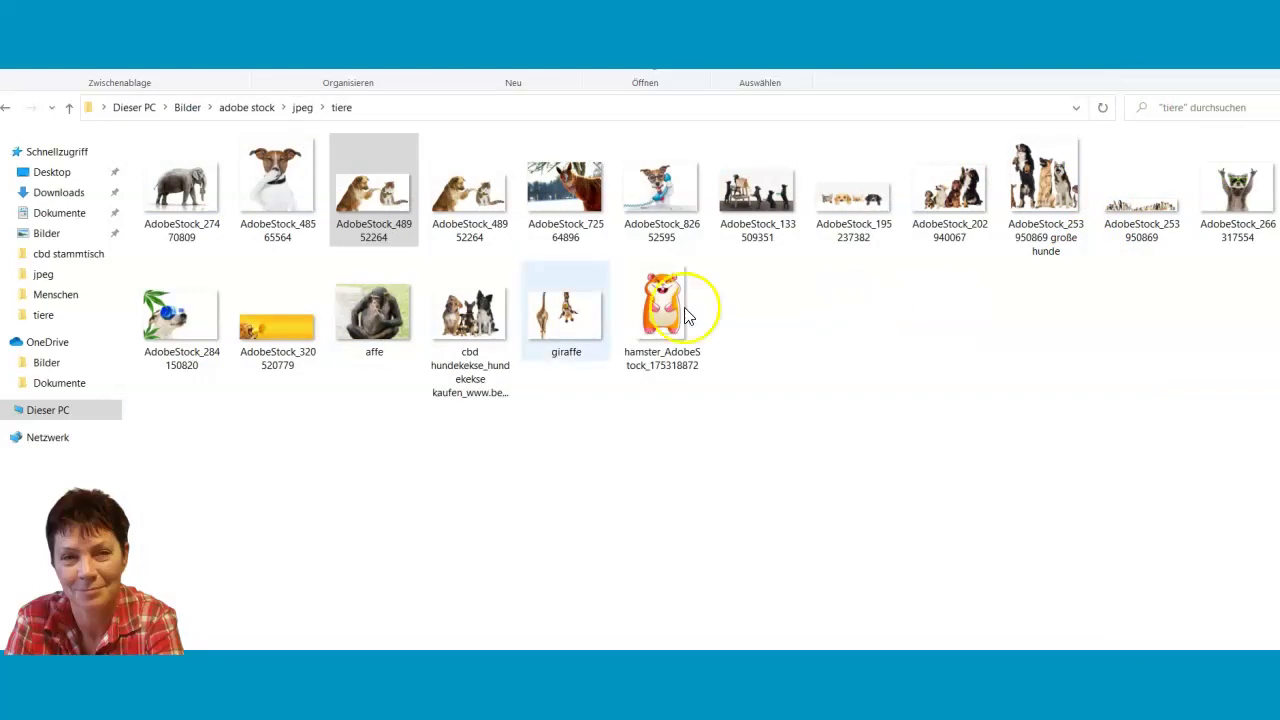
left_click(381, 203)
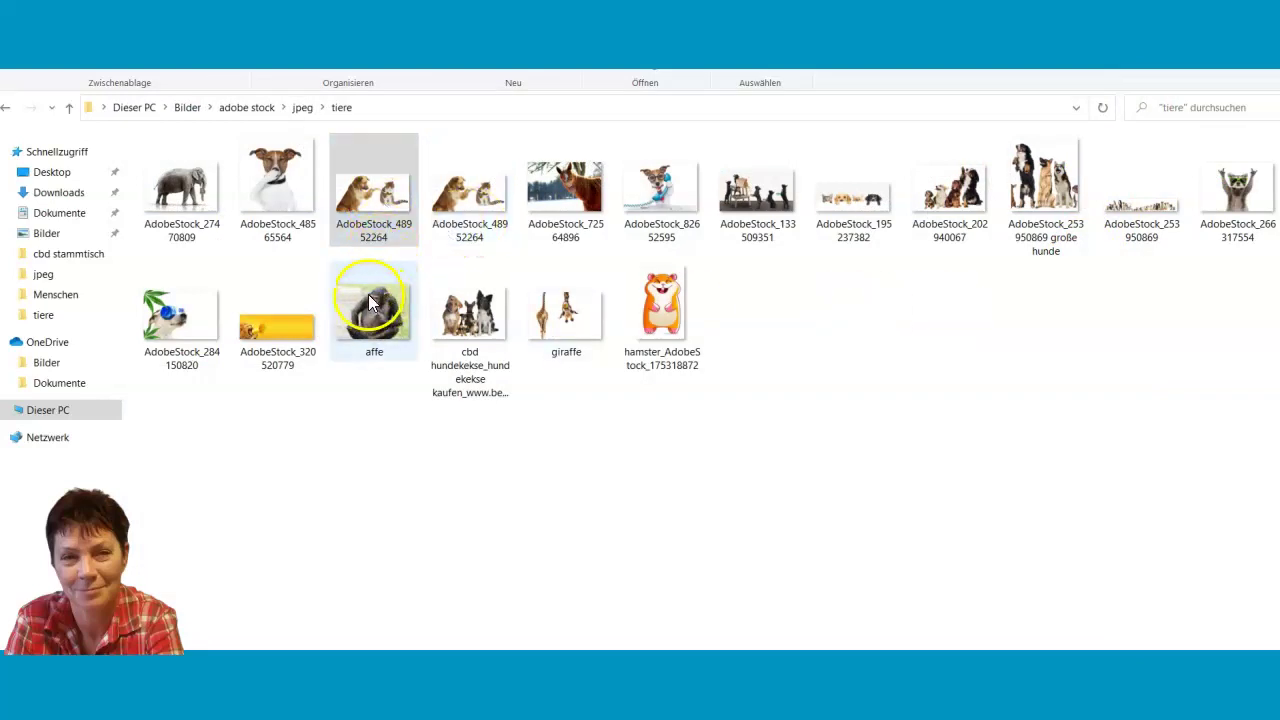
Step: Delete the original full-size dog and cat image, the first of the two AdobeStock_48952264 files
right_click(369, 200)
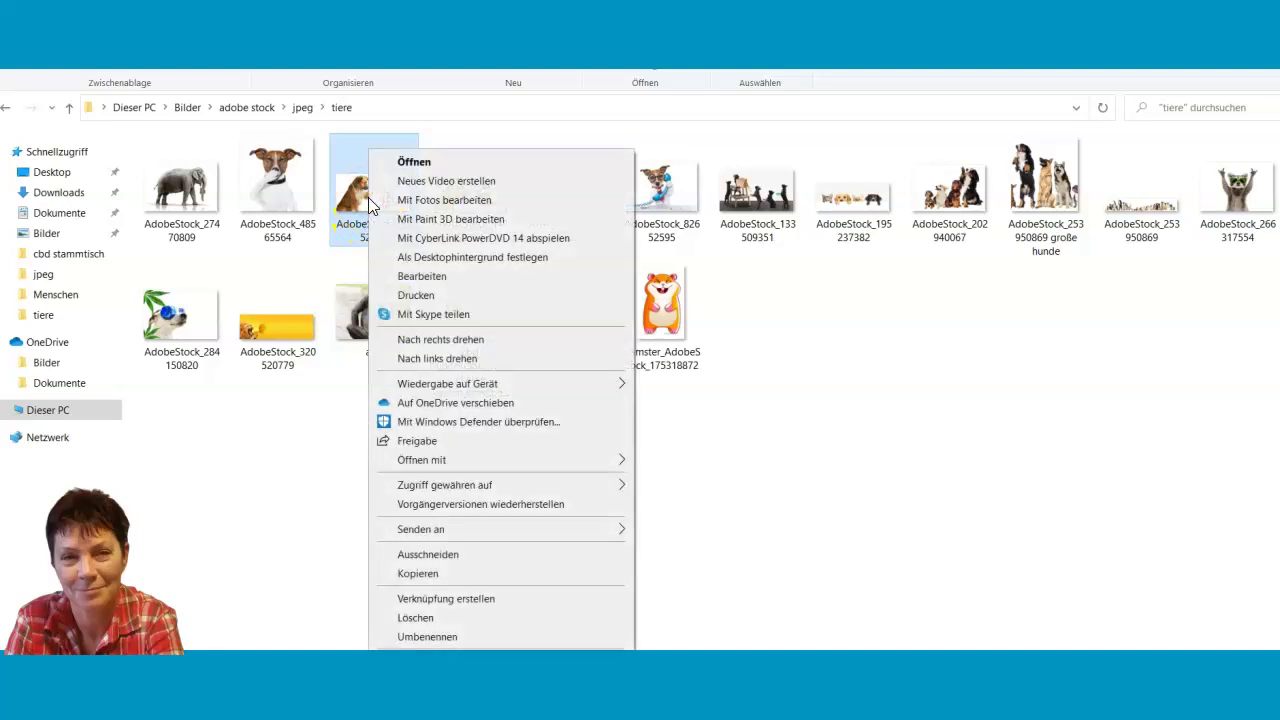
left_click(416, 617)
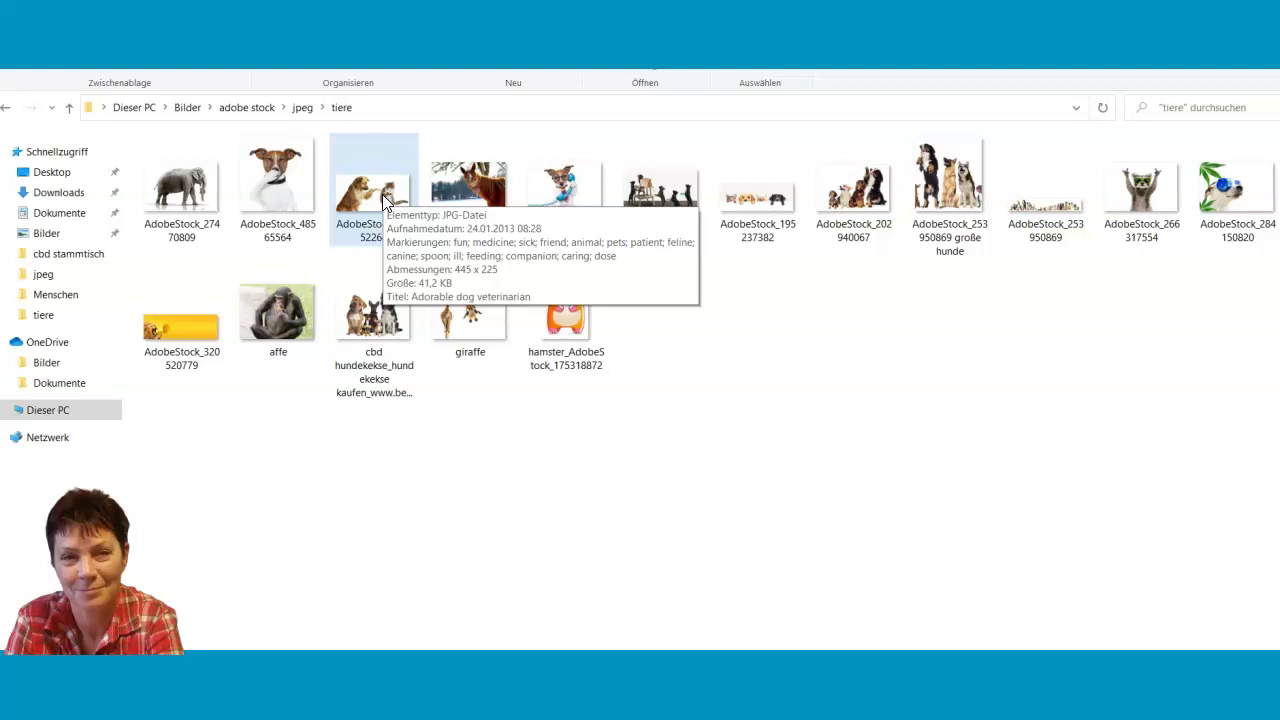
left_click(453, 192)
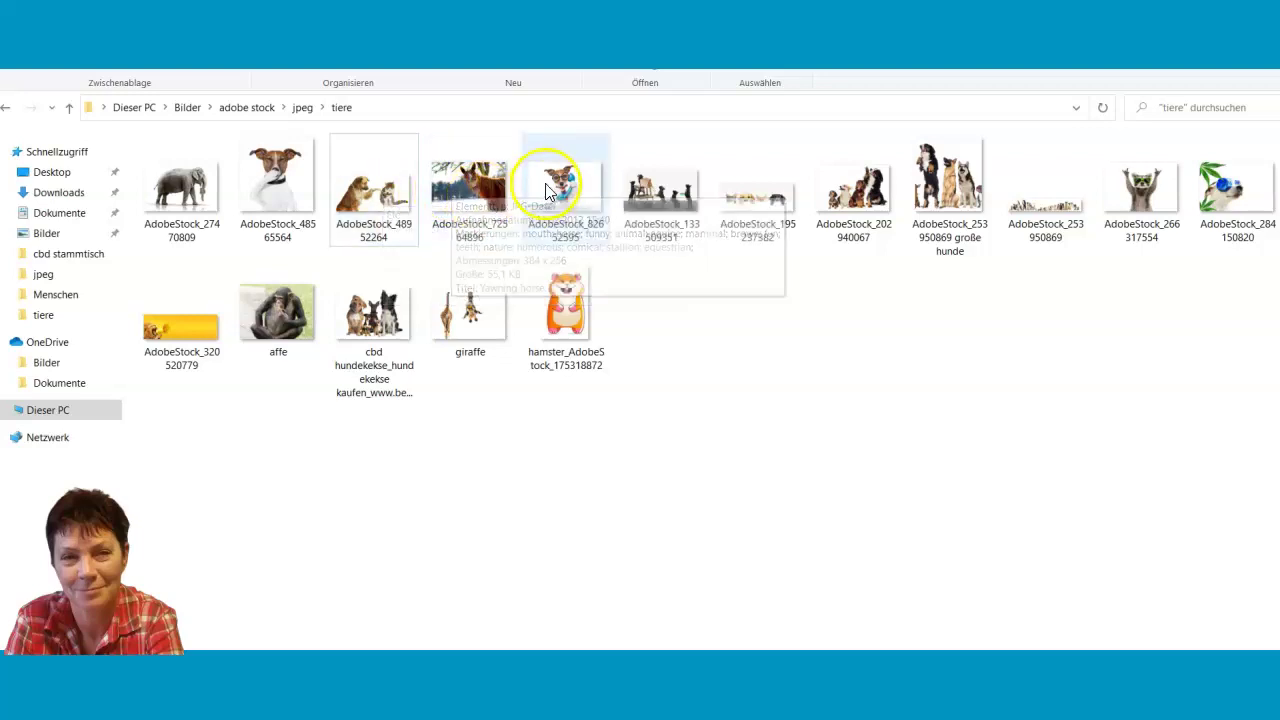
Step: Open the image AdobeStock_133509351 of dogs queuing for food in Paint and resize it to 517 pixels wide, keeping the aspect ratio
right_click(660, 189)
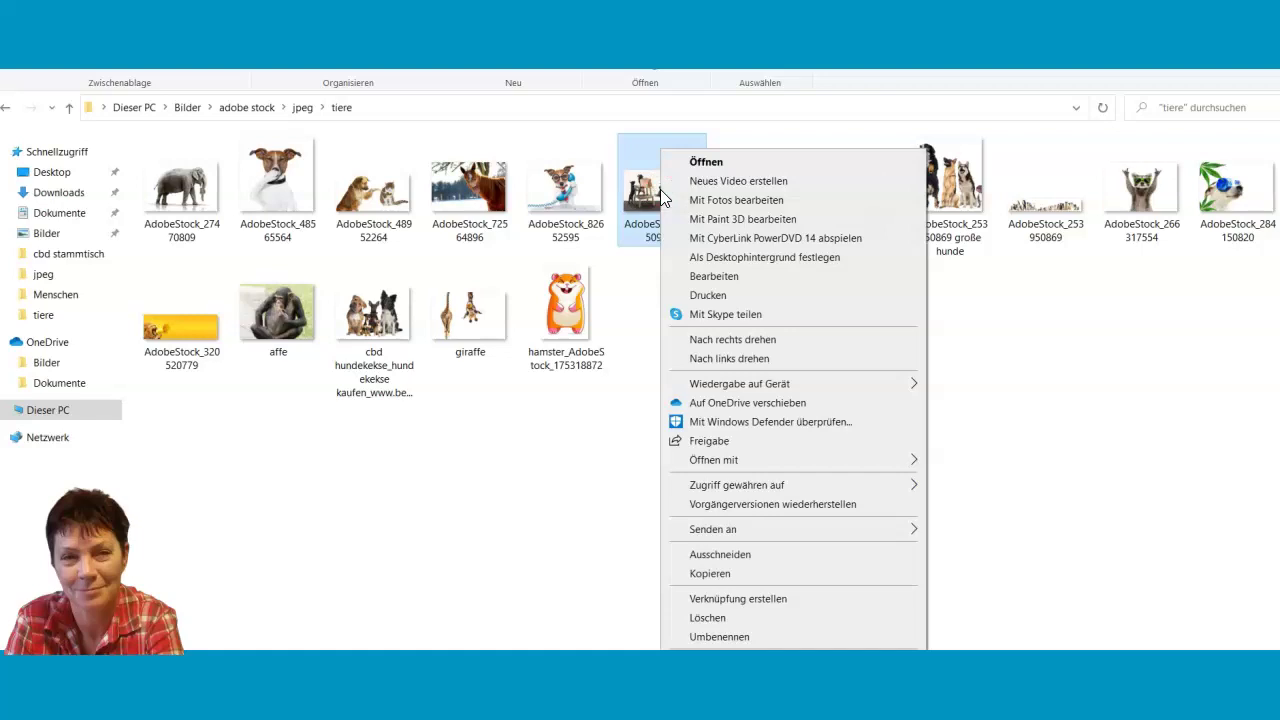
left_click(711, 279)
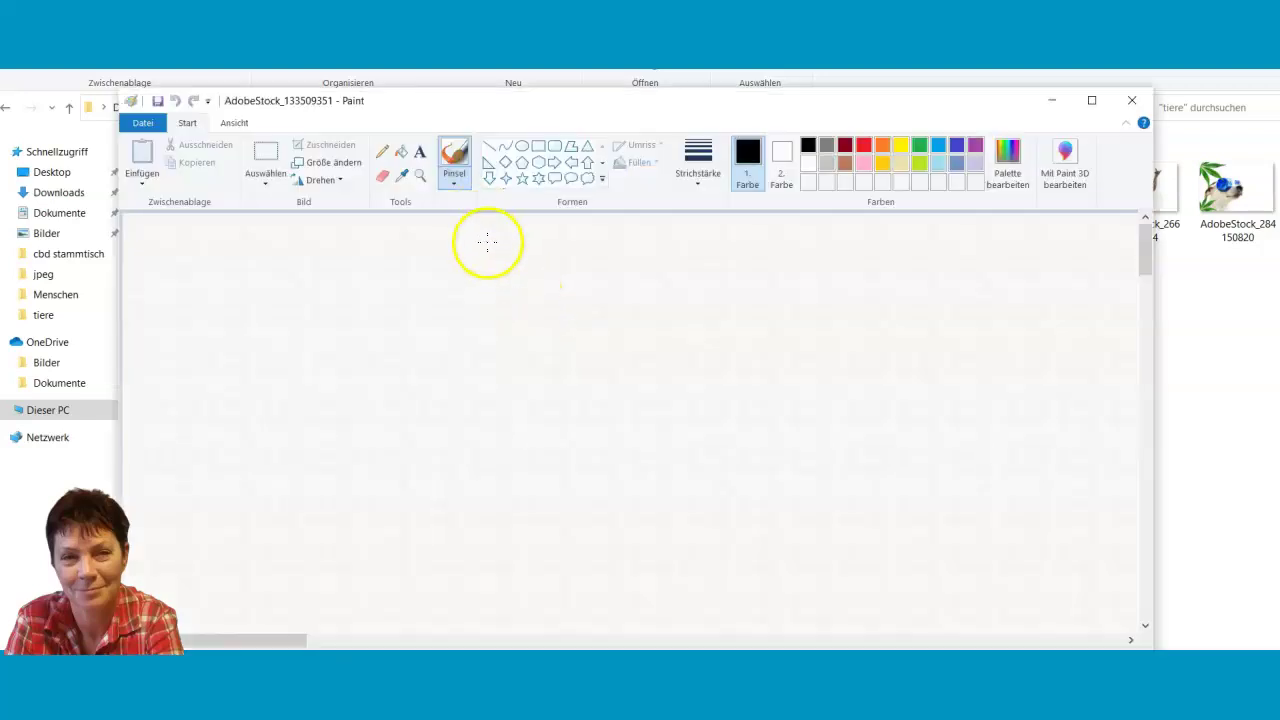
left_click(334, 163)
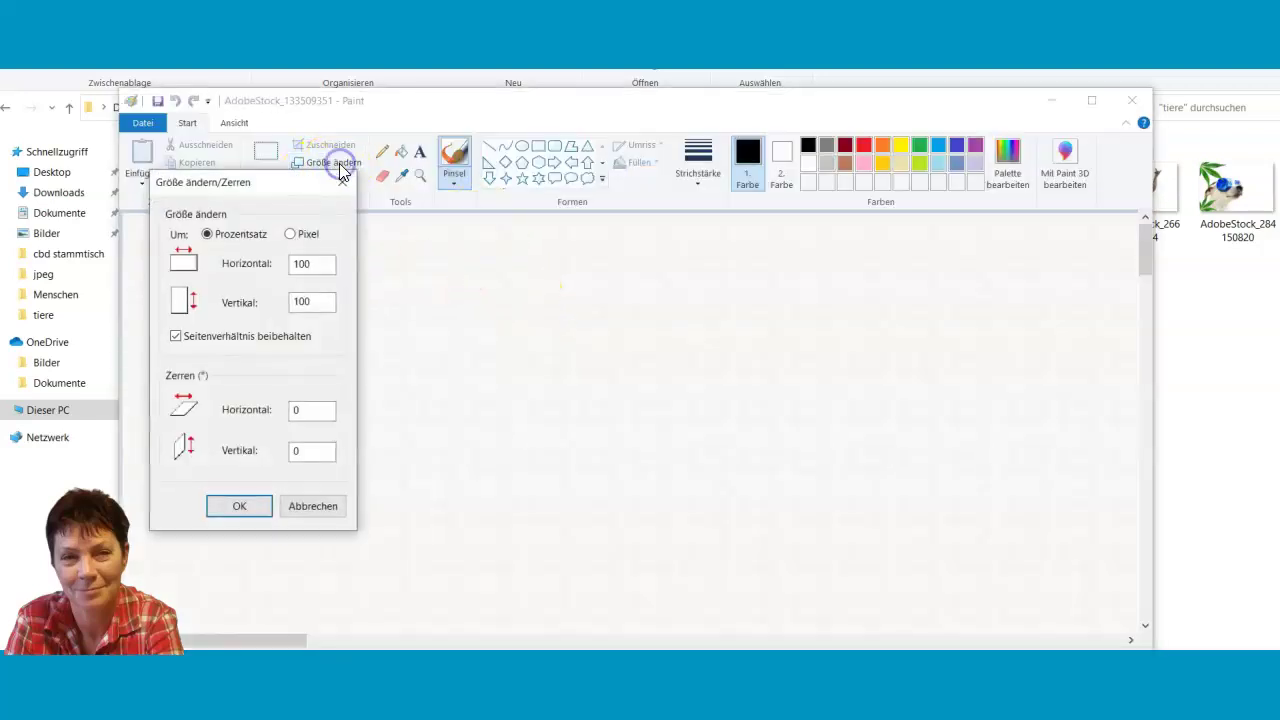
left_click(291, 234)
left_click(300, 263)
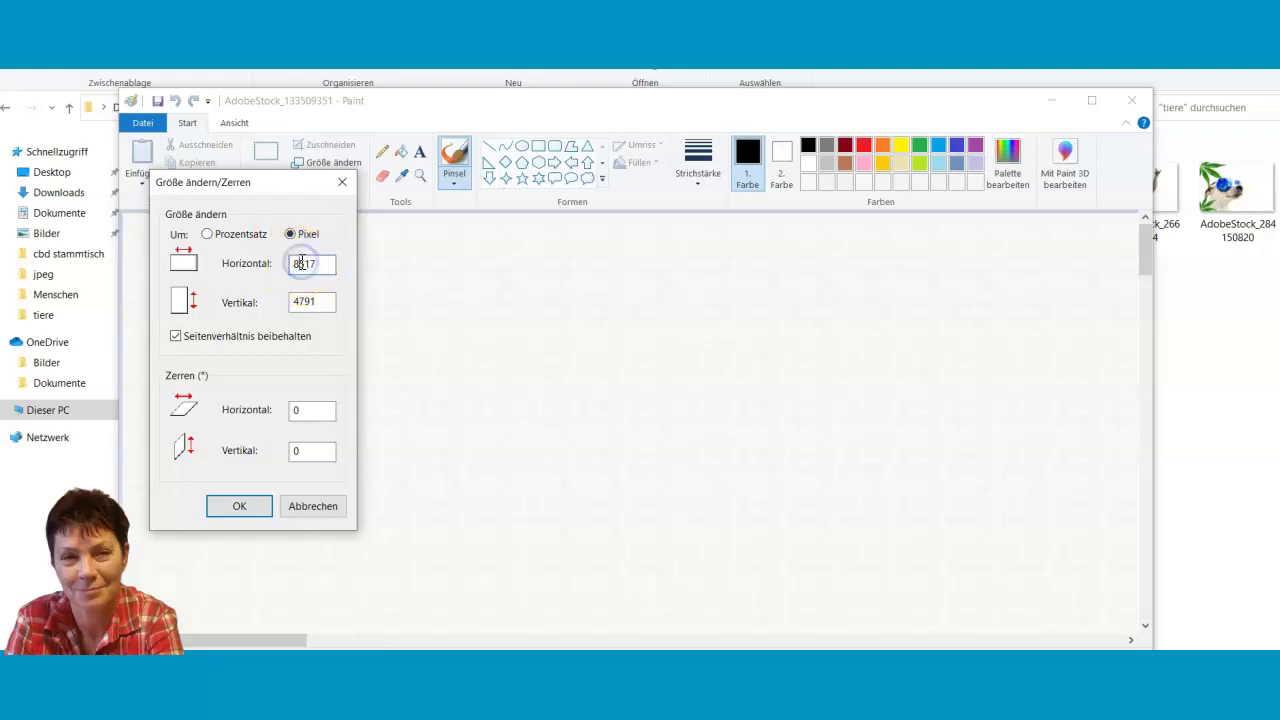
left_click(312, 301)
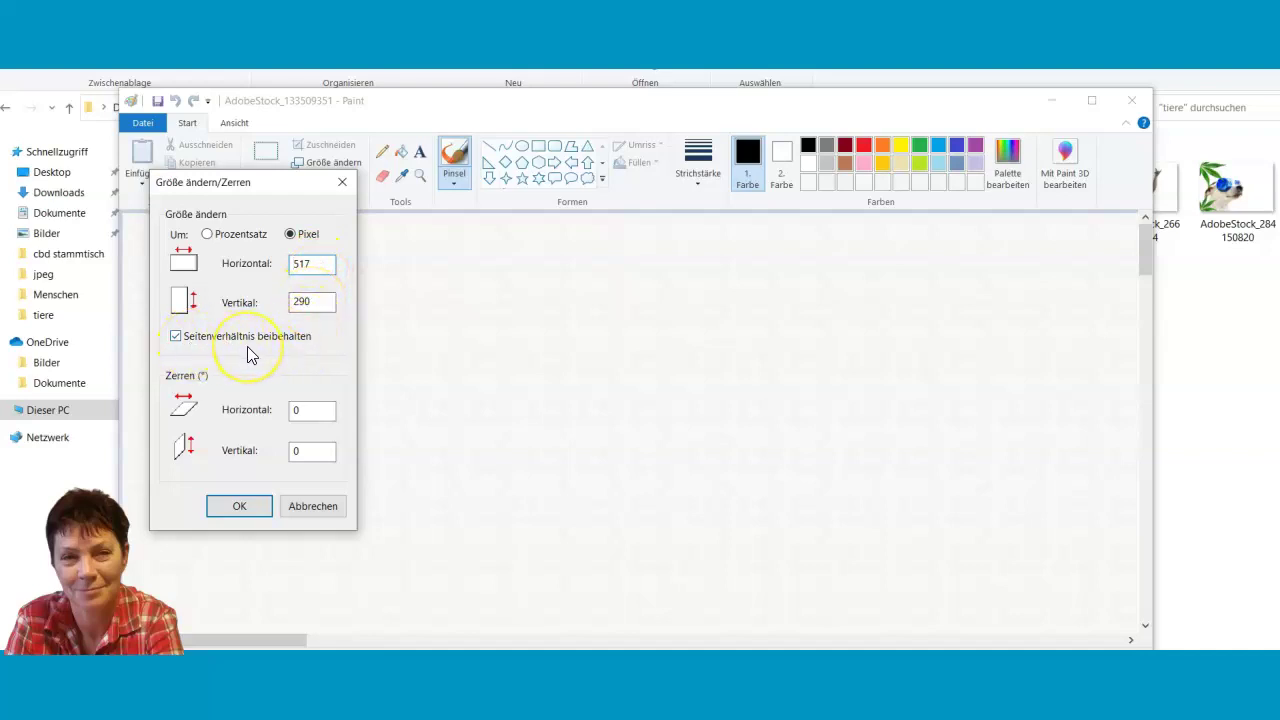
left_click(239, 505)
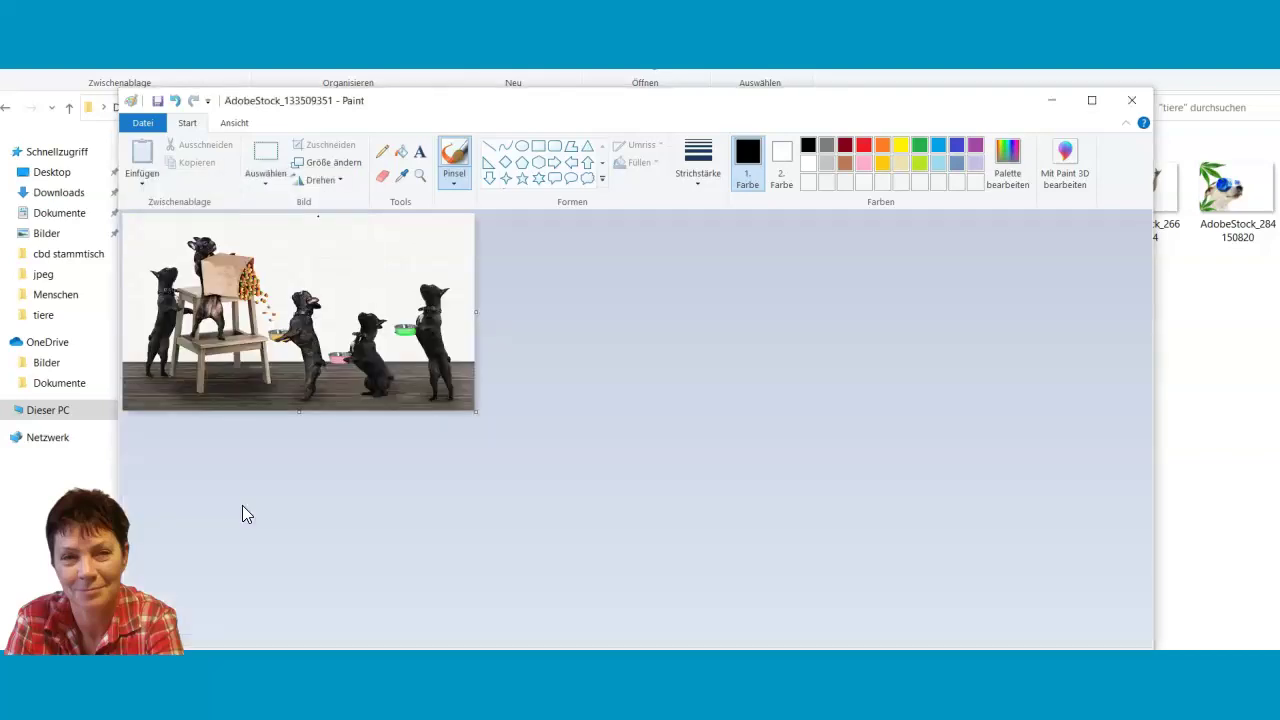
Step: Save the resized image of queuing dogs as a JPEG copy in the tiere folder and close Paint
left_click(151, 127)
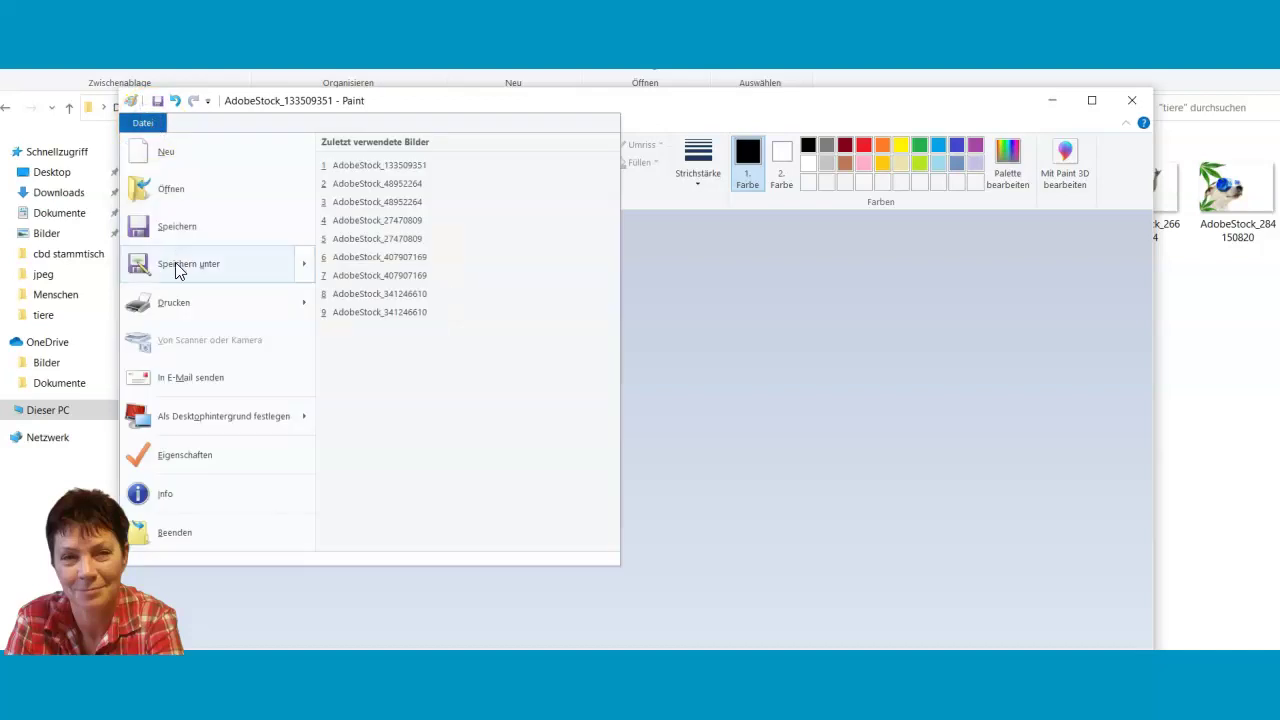
mouse_move(190, 272)
left_click(399, 221)
left_click(900, 536)
left_click(1131, 100)
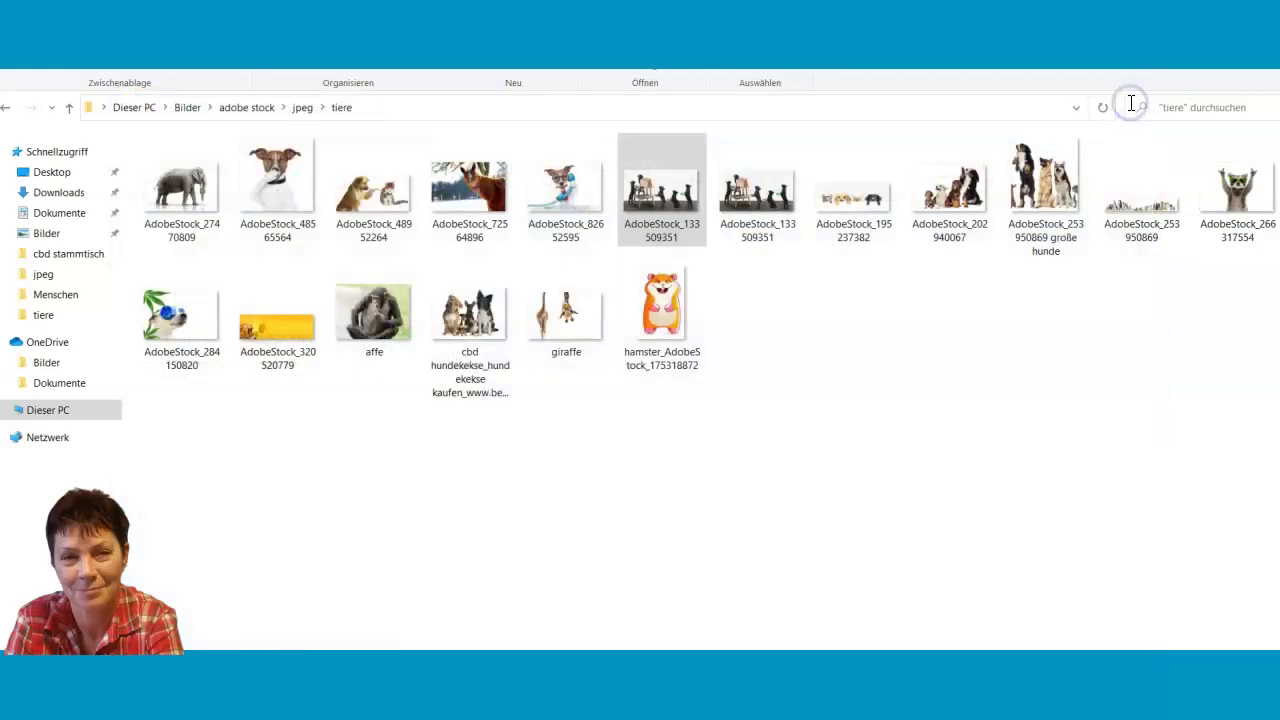
Step: Check the file type and file size in the properties of the first AdobeStock_133509351 file
left_click(660, 195)
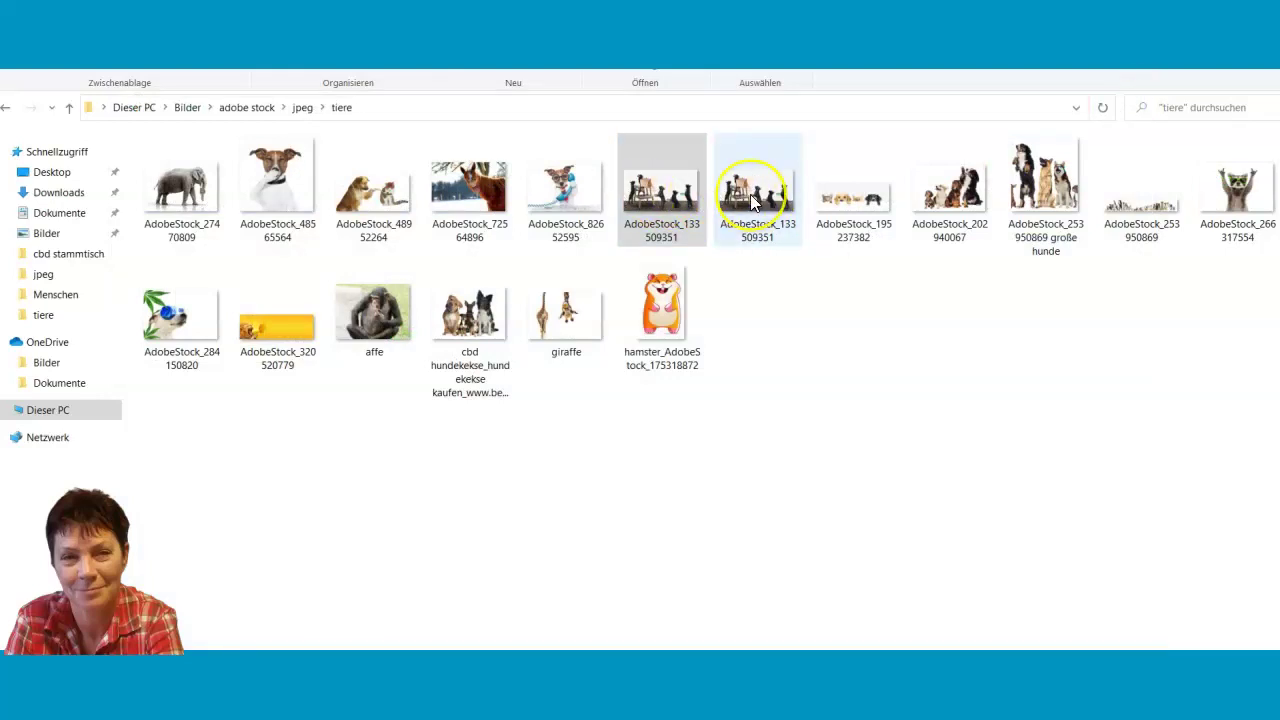
right_click(641, 186)
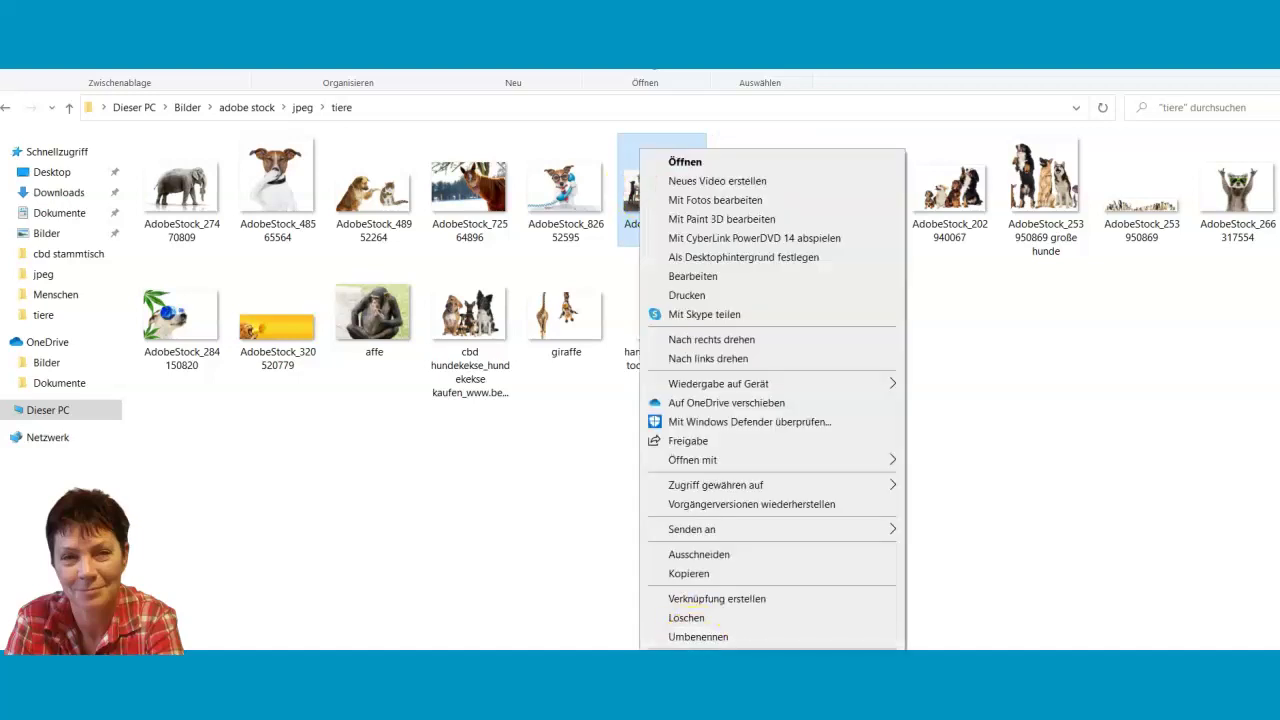
left_click(690, 657)
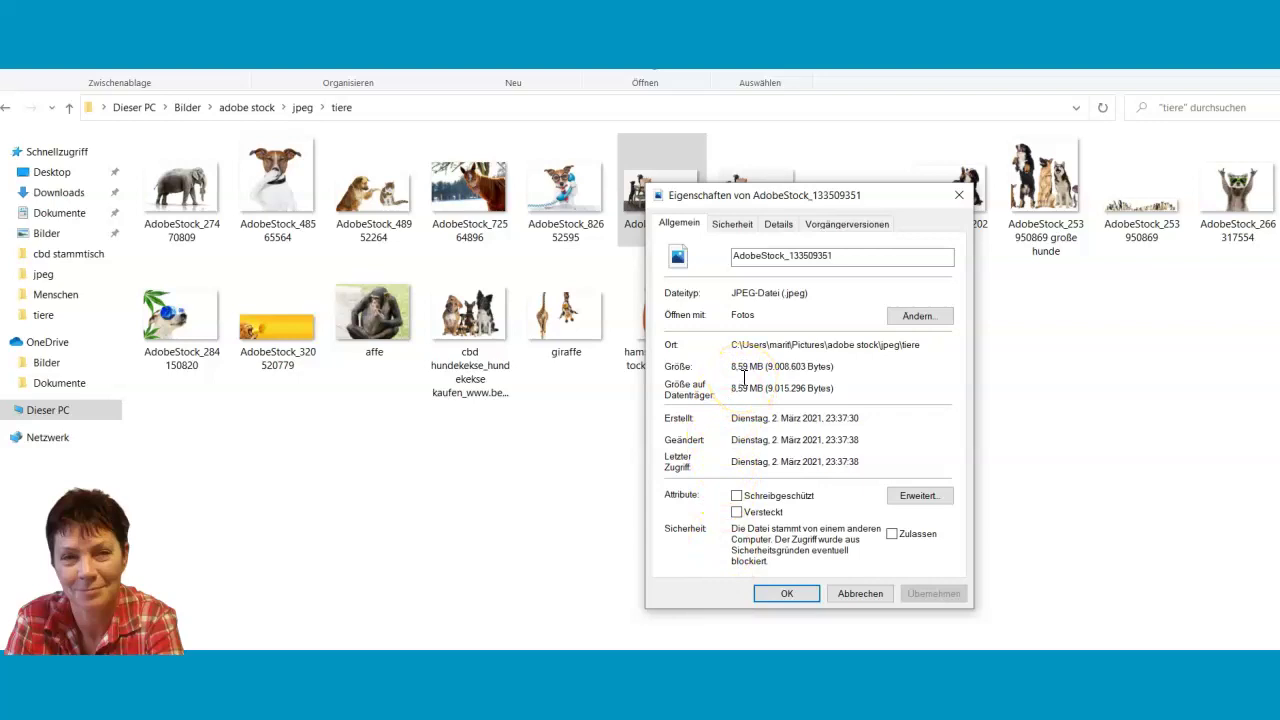
key("Escape")
Step: Delete the original full-size image of queuing dogs, the first AdobeStock_133509351 file, and check the remaining copy's dimensions and size
right_click(692, 190)
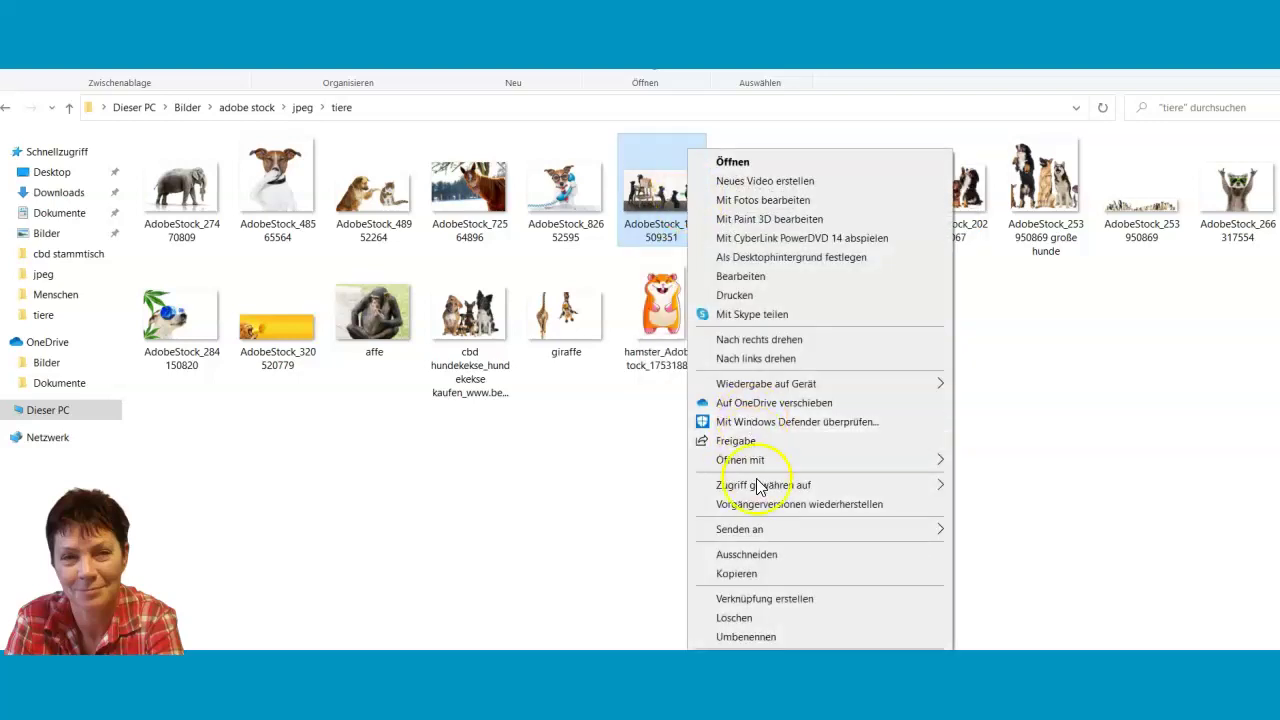
left_click(733, 618)
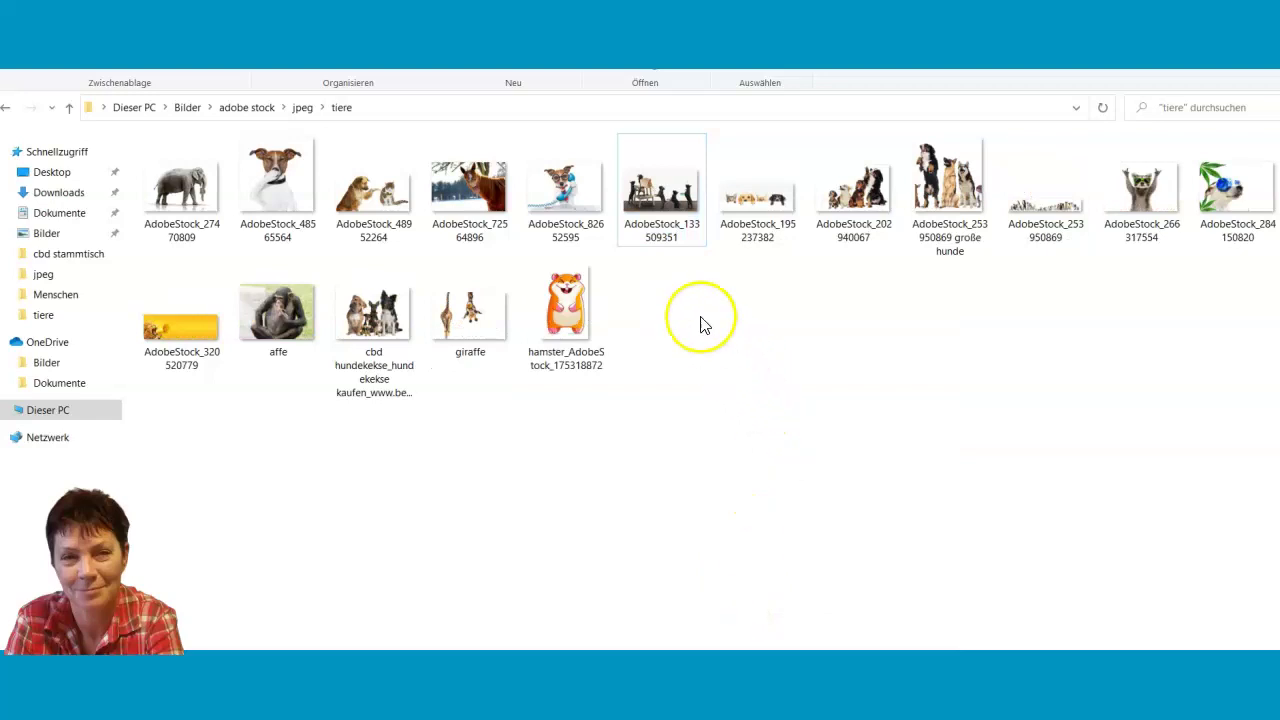
mouse_move(662, 197)
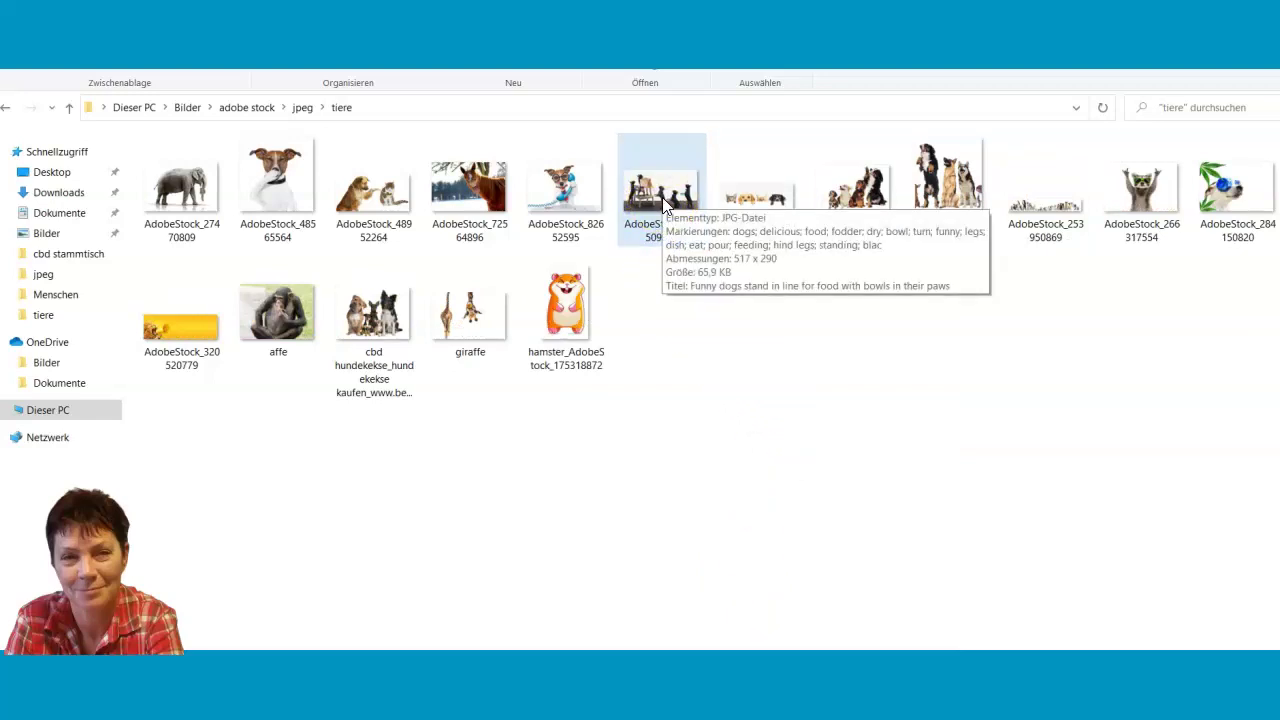
left_click(872, 416)
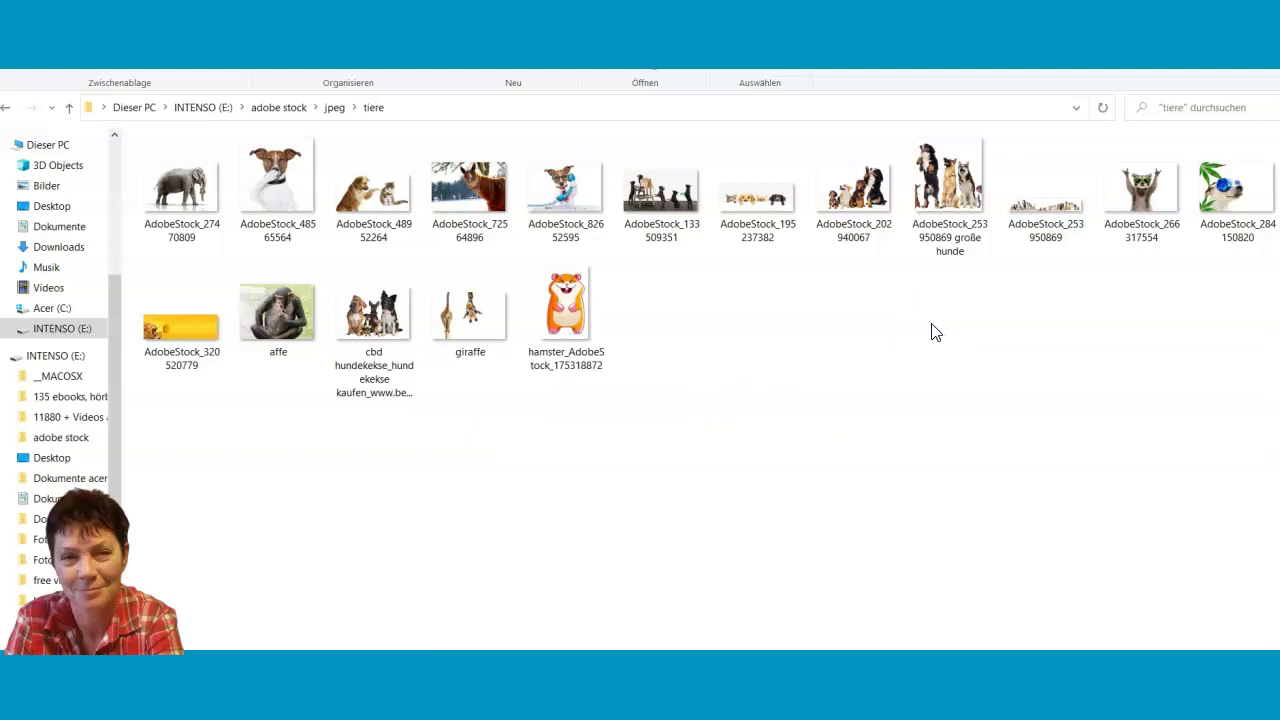
left_click(924, 326)
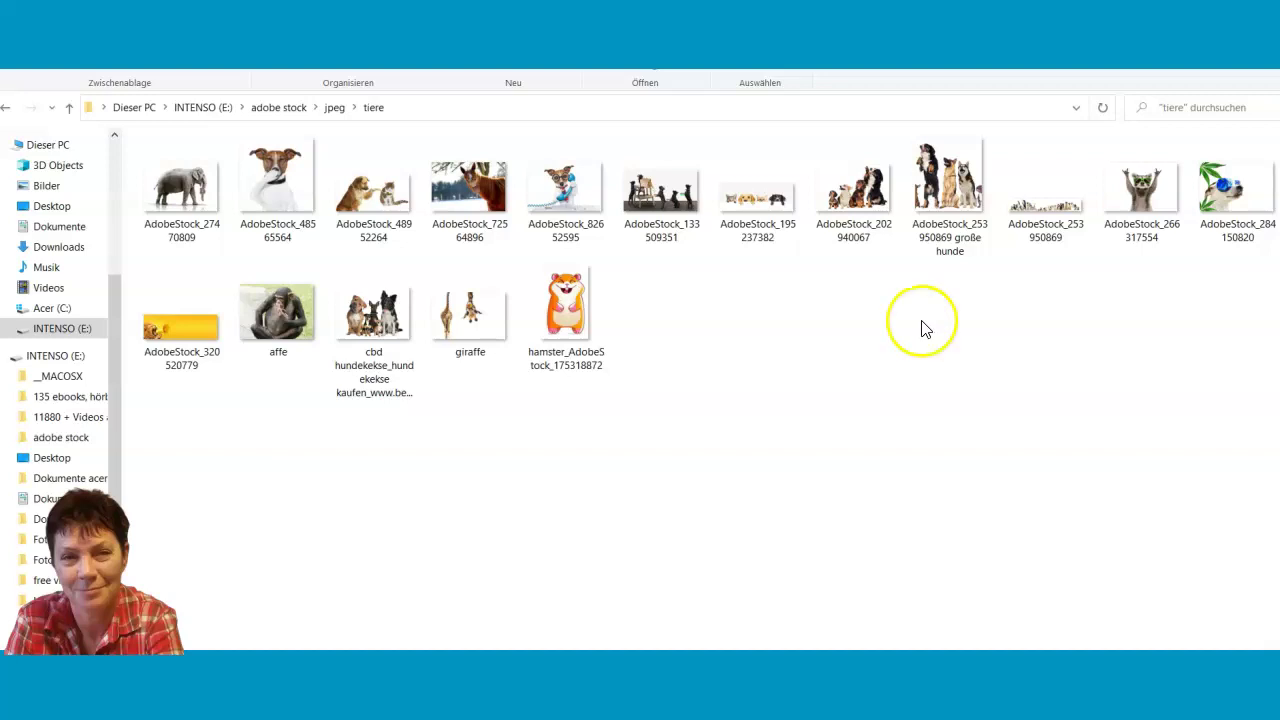